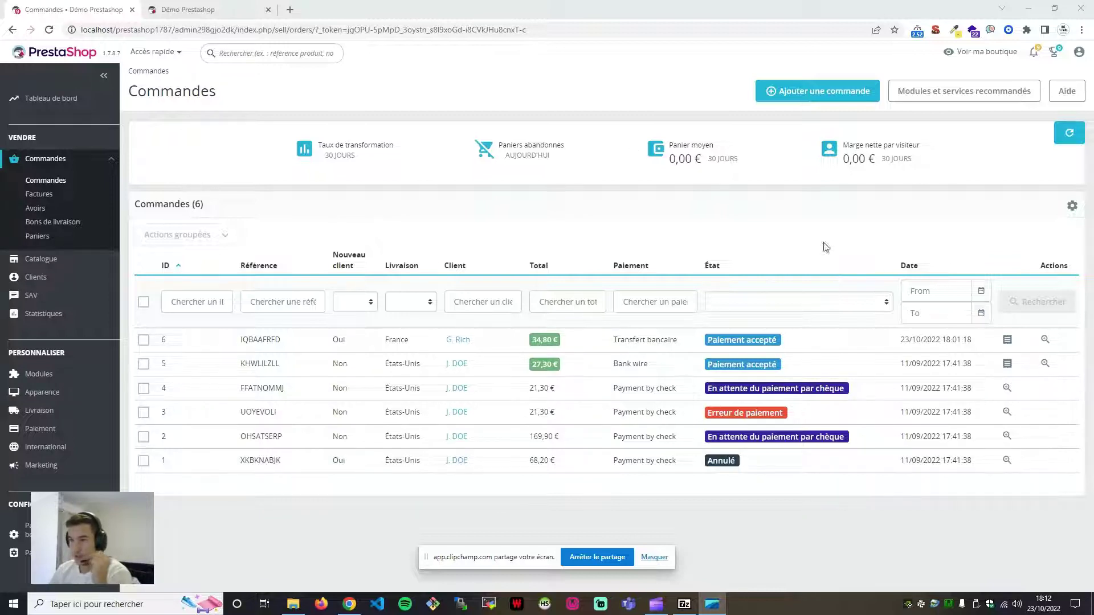
Open the order with ID 6 from the orders list and examine the customer's account creation date.
left_click(654, 557)
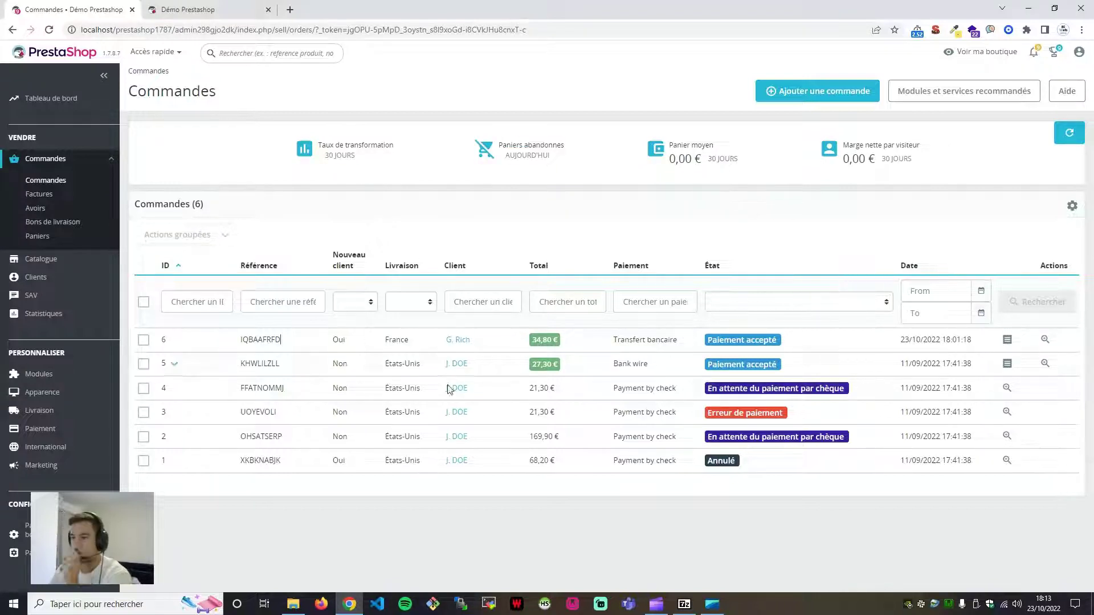
left_click(321, 344)
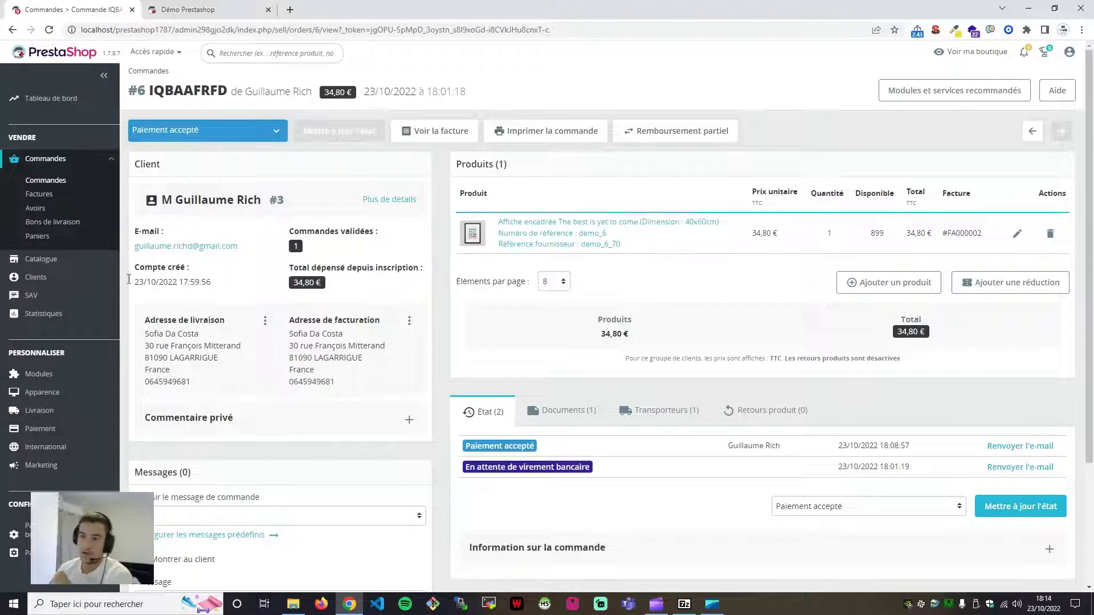
left_click_drag(138, 284, 221, 284)
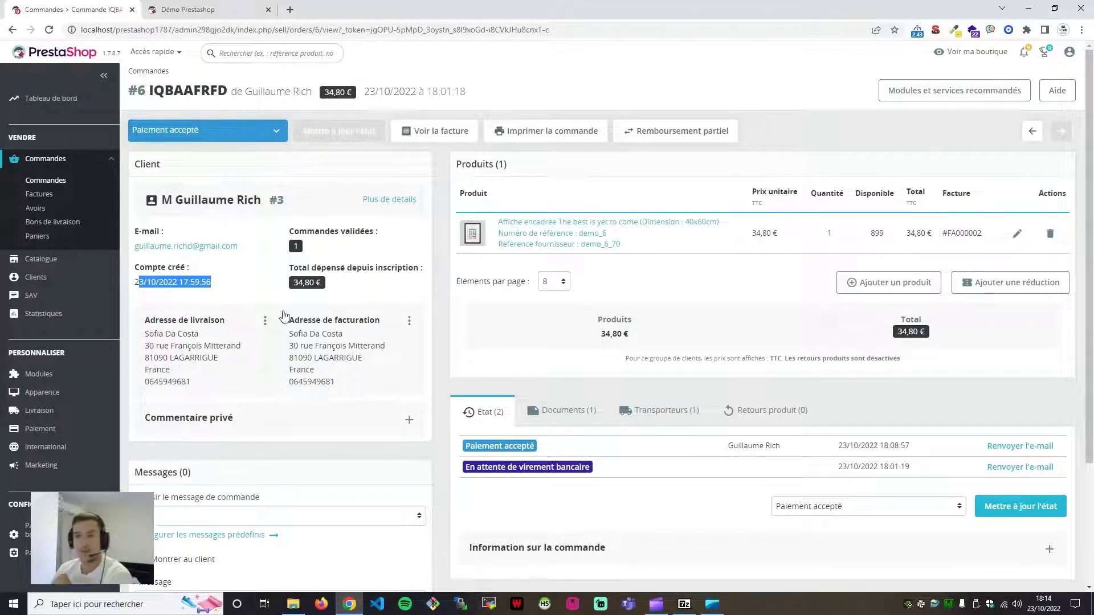
Try out the customer's private comment with the placeholder text ".nkghnj" and erase it without saving.
left_click(359, 423)
left_click(409, 425)
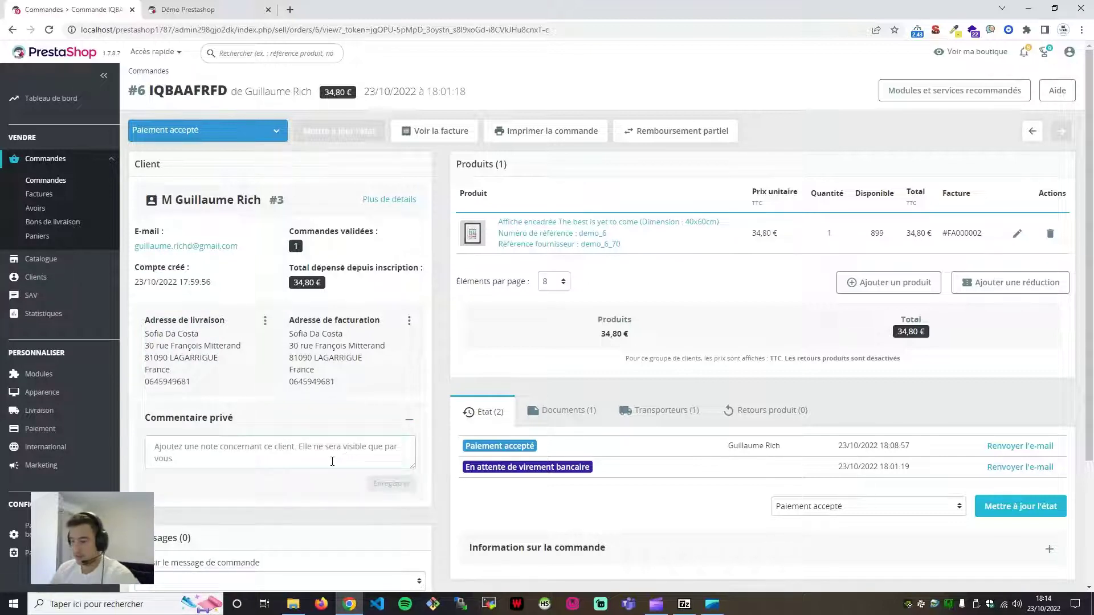
type("hgingt")
key("BackSpace")
key("BackSpace")
key("BackSpace")
key("BackSpace")
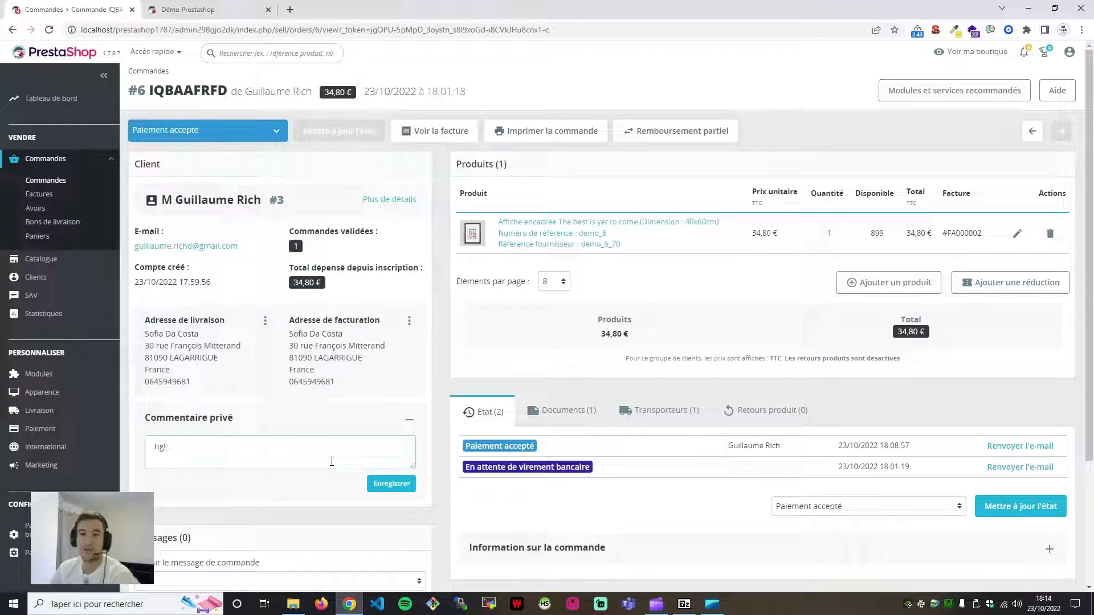
key("BackSpace")
key("BackSpace")
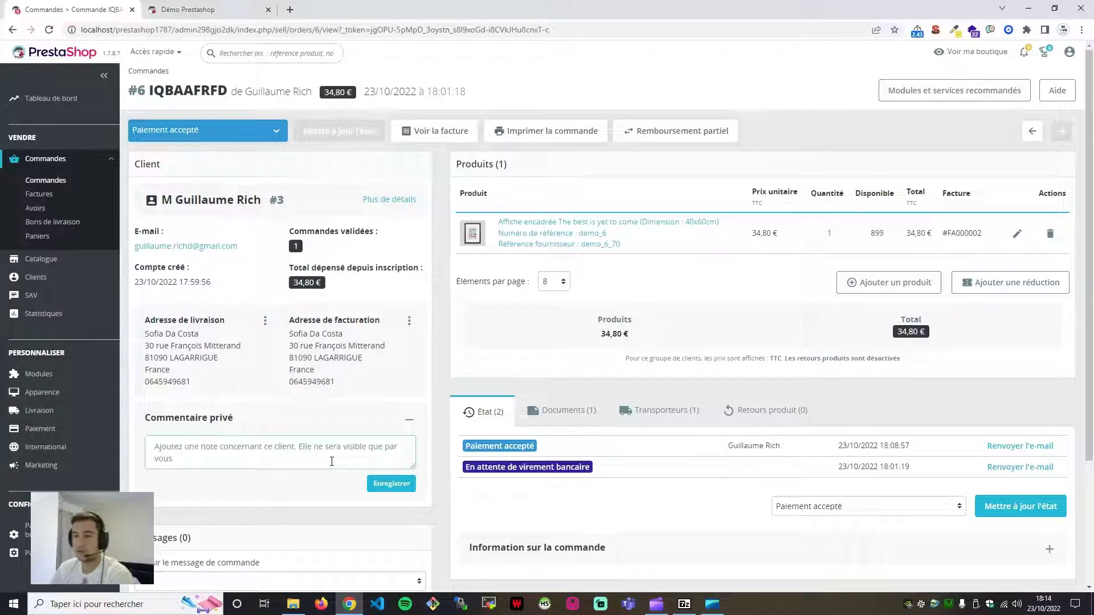
type(".nkghnj")
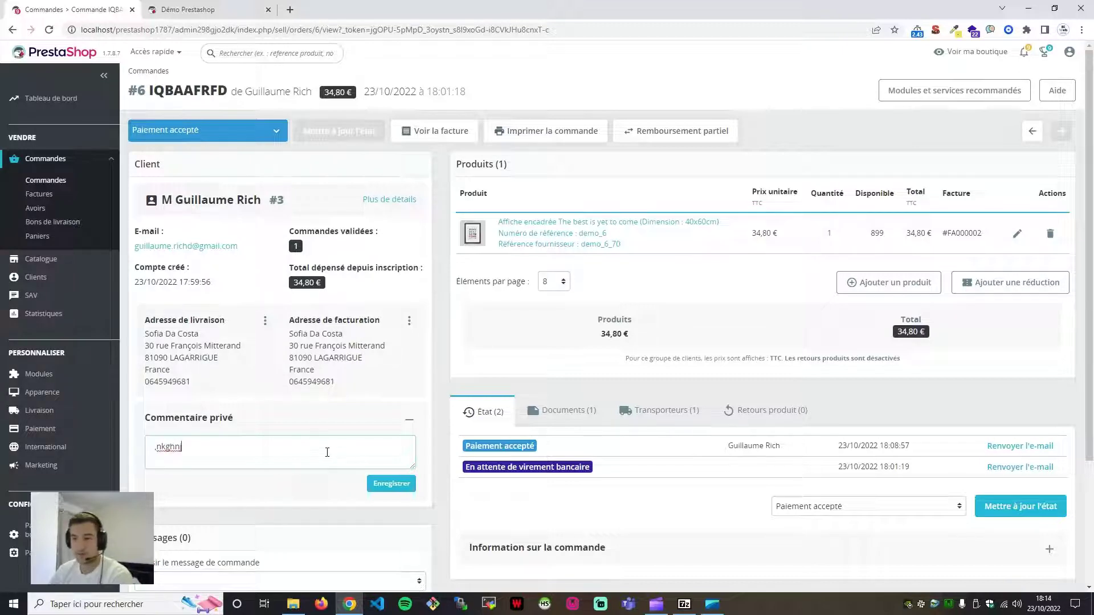
left_click_drag(274, 449, 141, 444)
key("BackSpace")
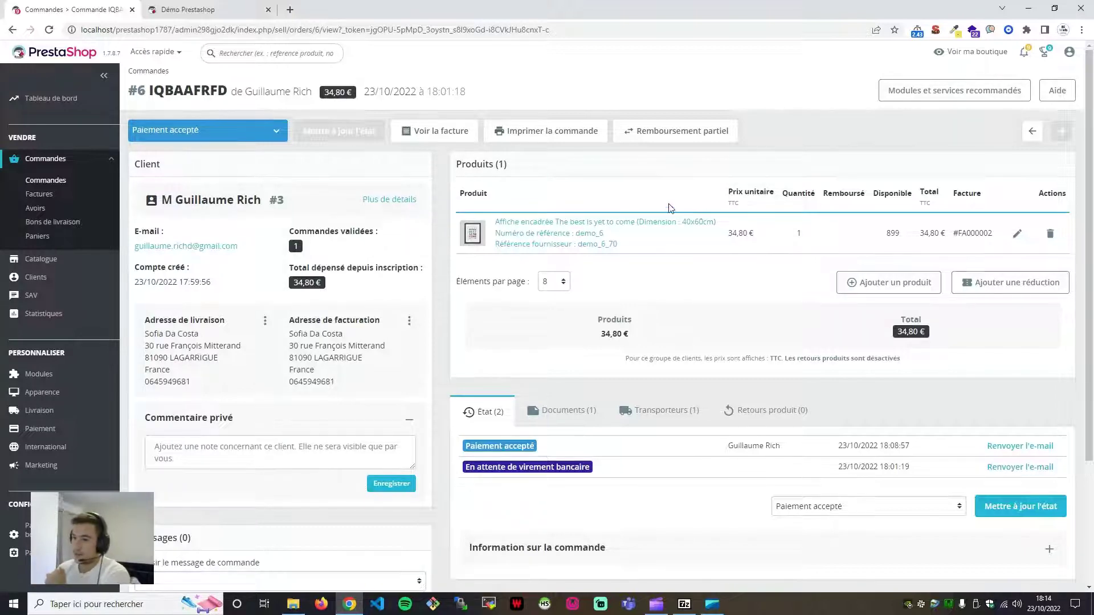
Review the order's status history, documents, carrier details with package weight, and product returns.
scroll(671, 208, "down", 3)
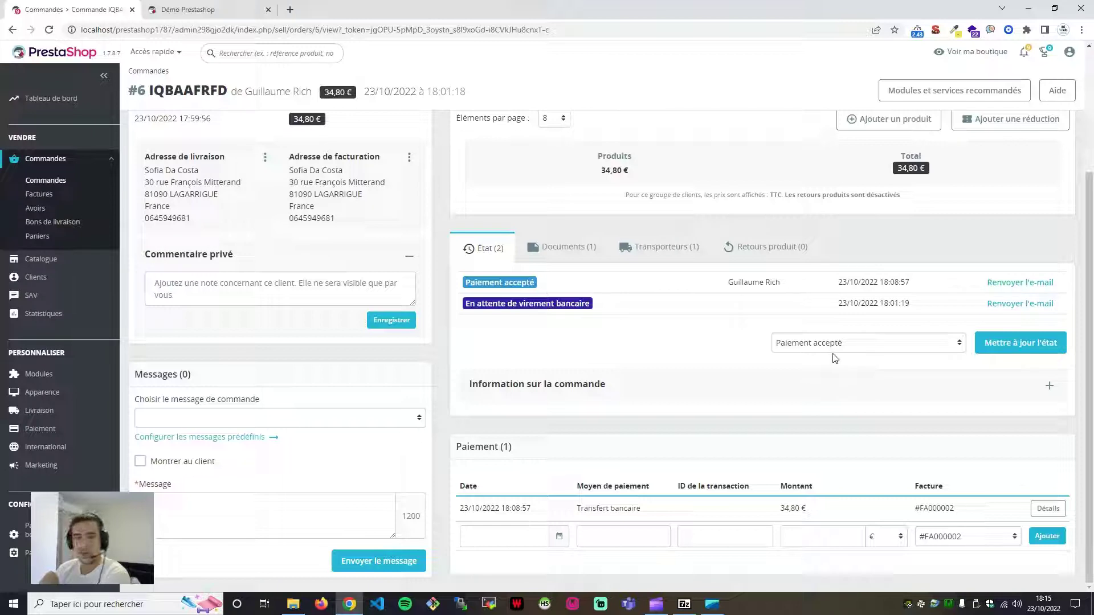
scroll(651, 375, "up", 1)
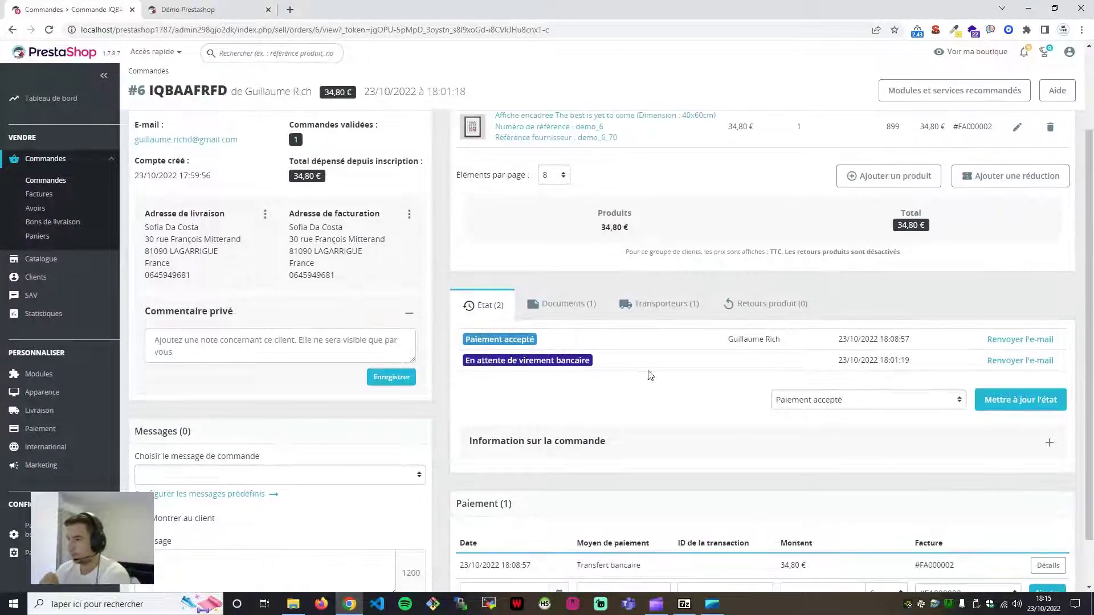
left_click(566, 308)
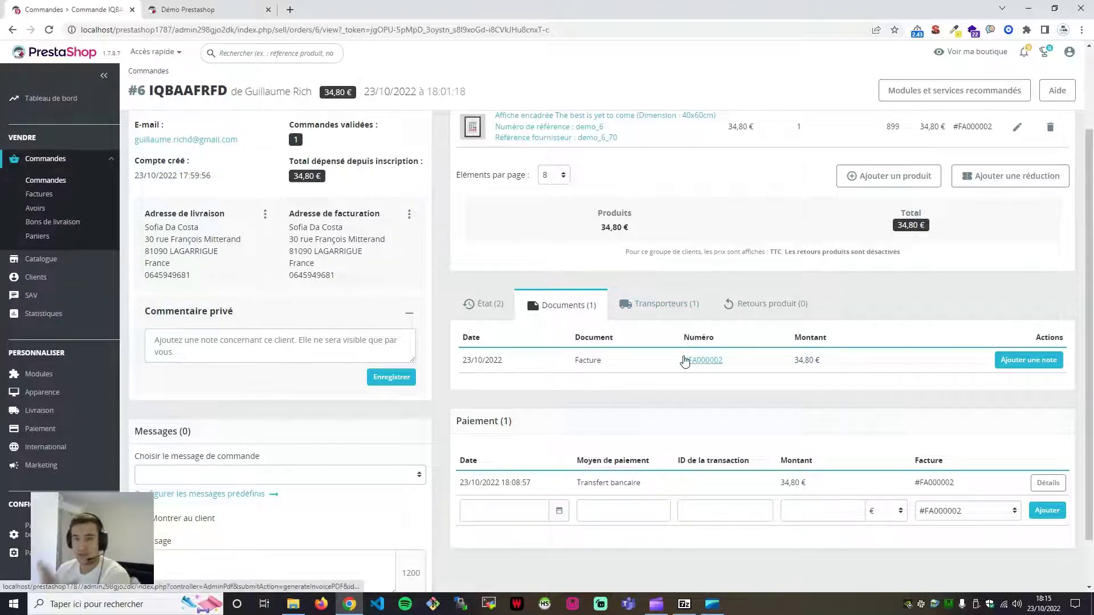
left_click(660, 312)
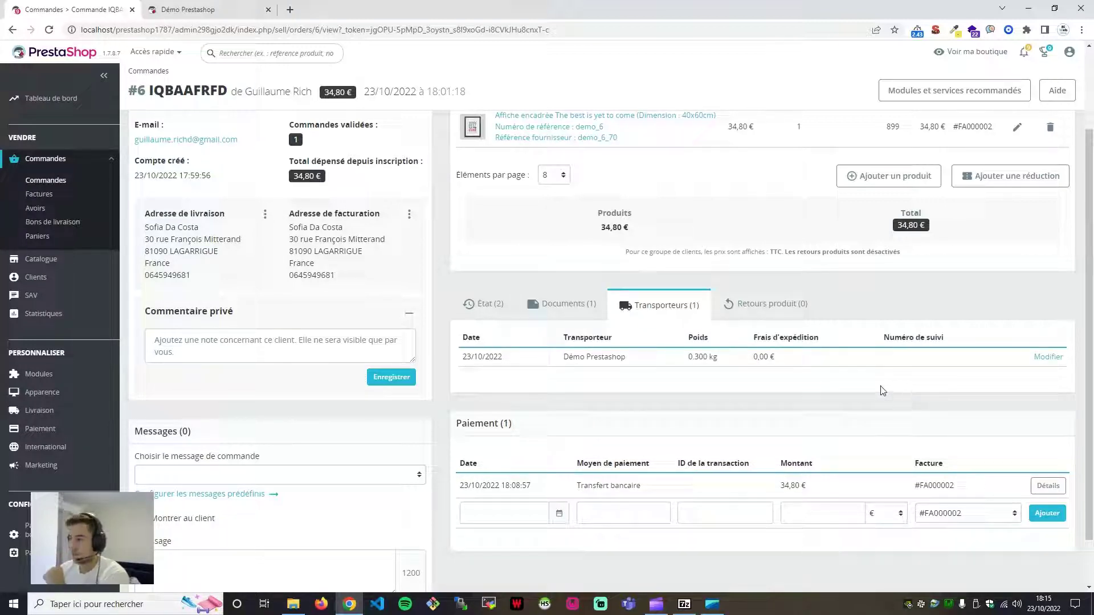
left_click_drag(681, 359, 728, 364)
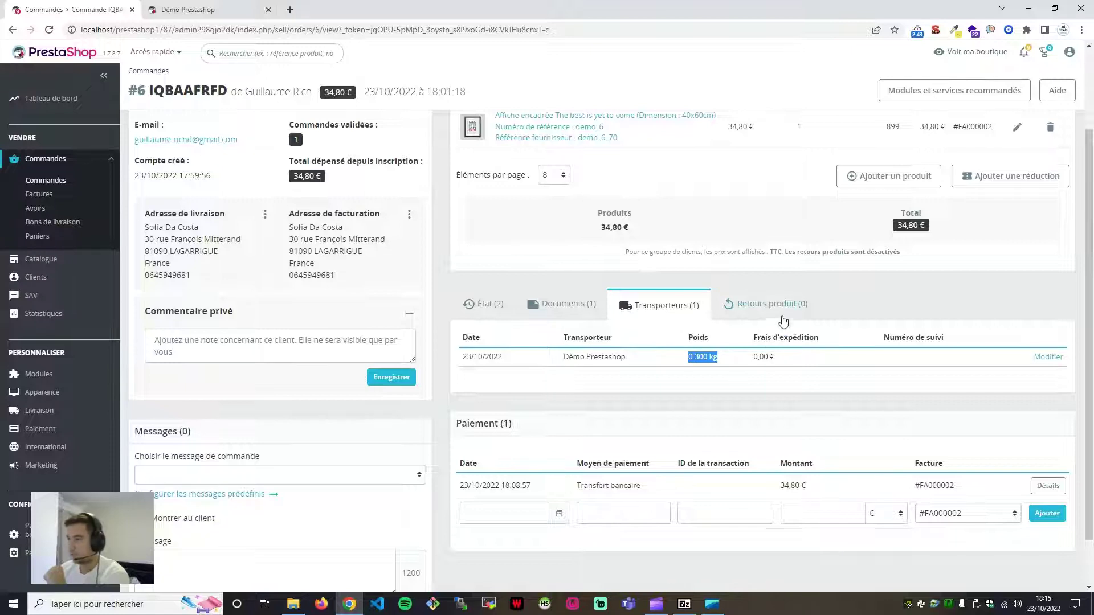
left_click(767, 306)
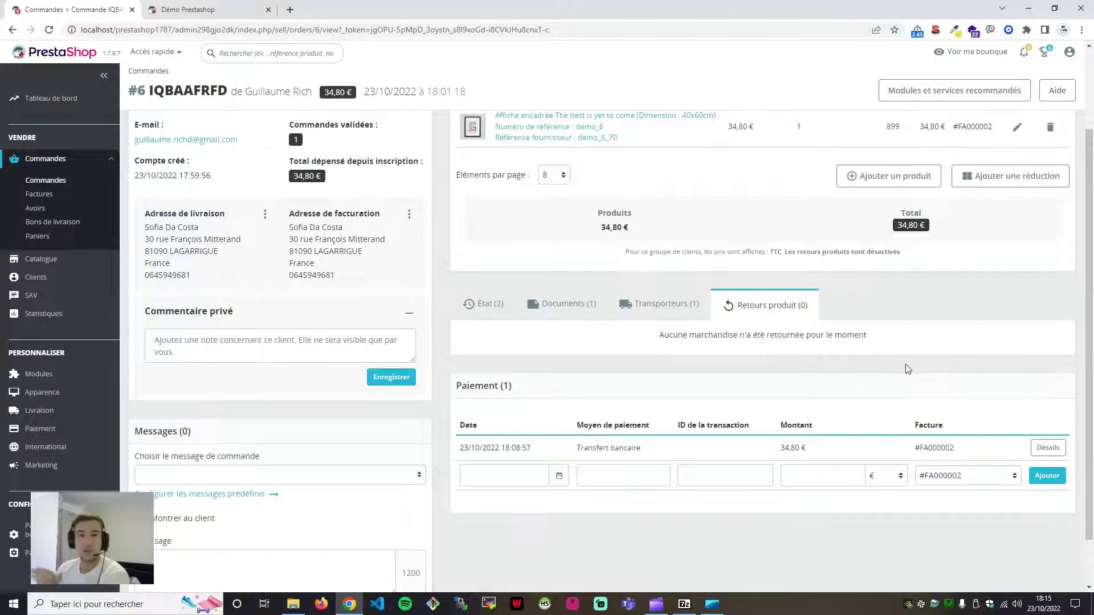
Examine the order's payment section, including the payment date and payment method.
scroll(895, 376, "down", 1)
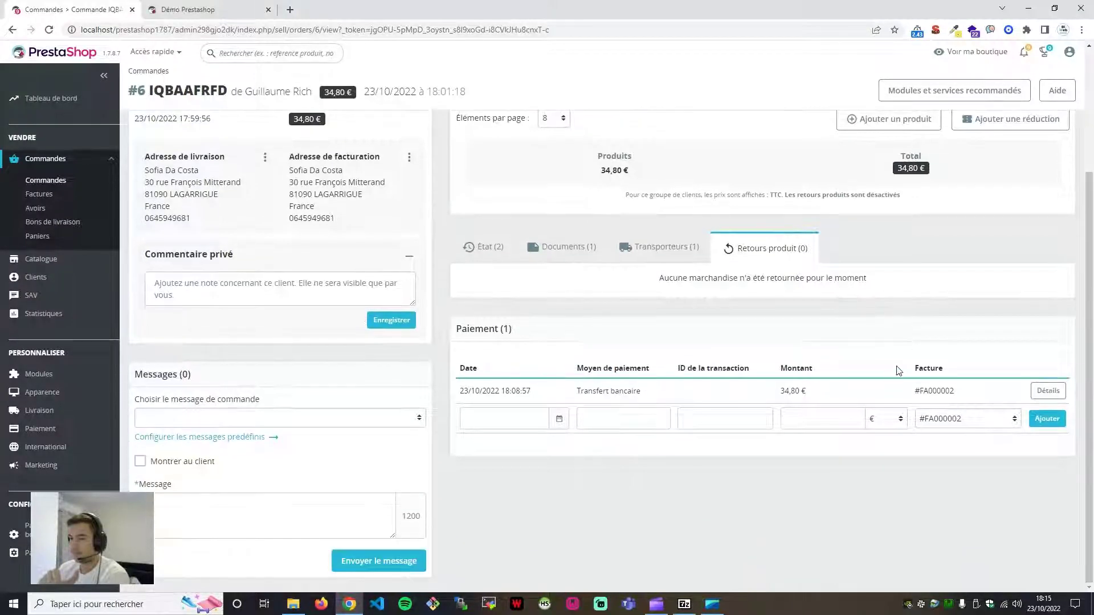
left_click_drag(462, 329, 859, 351)
left_click(859, 347)
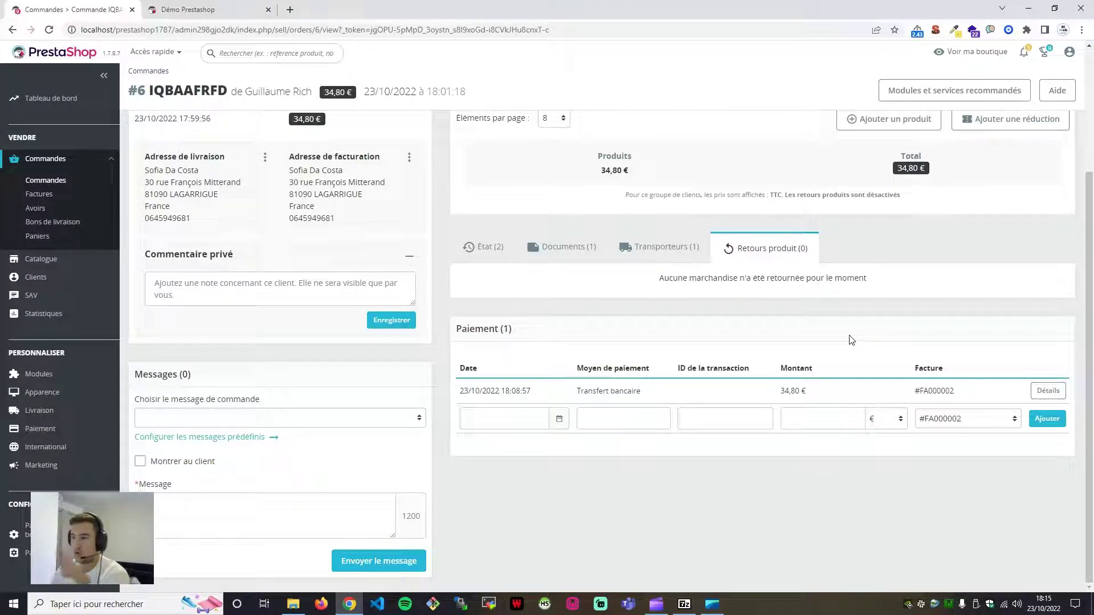
left_click_drag(484, 391, 637, 389)
left_click(577, 393)
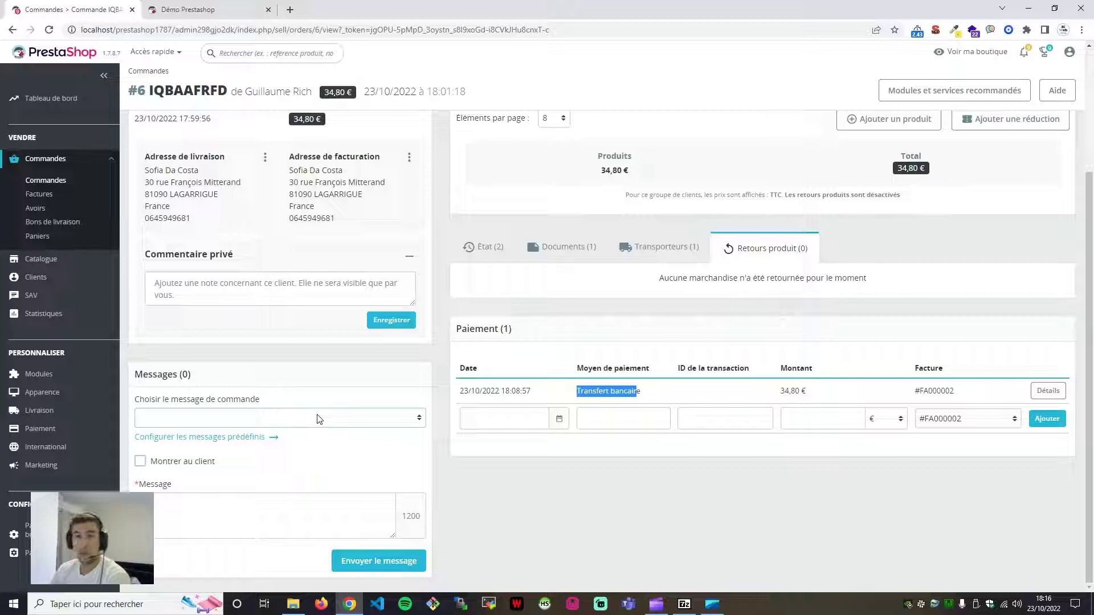
scroll(364, 410, "up", 3)
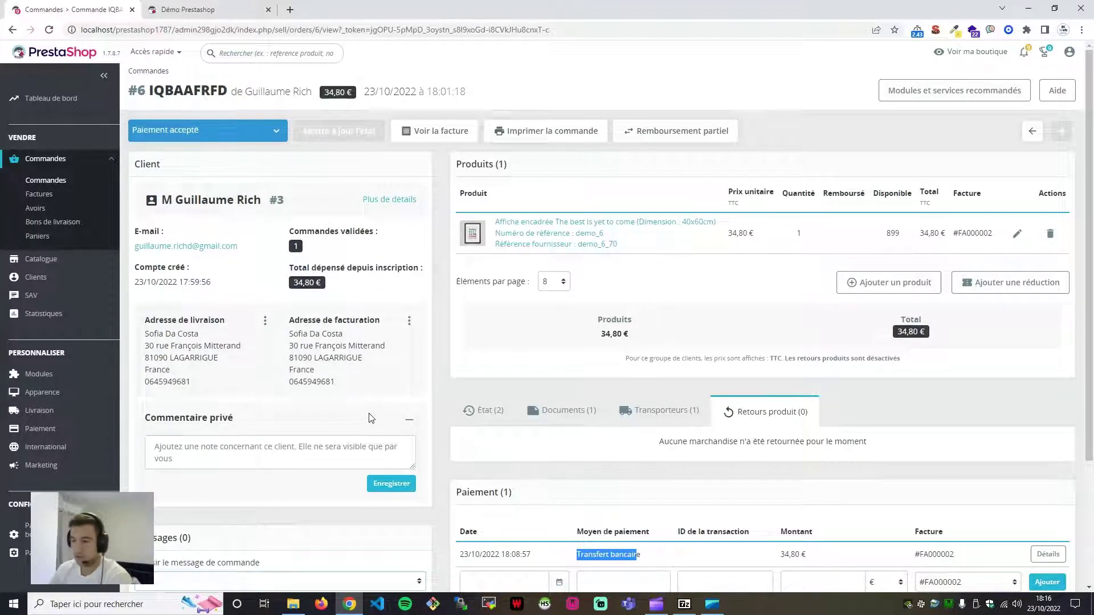
scroll(369, 418, "down", 3)
scroll(393, 433, "up", 3)
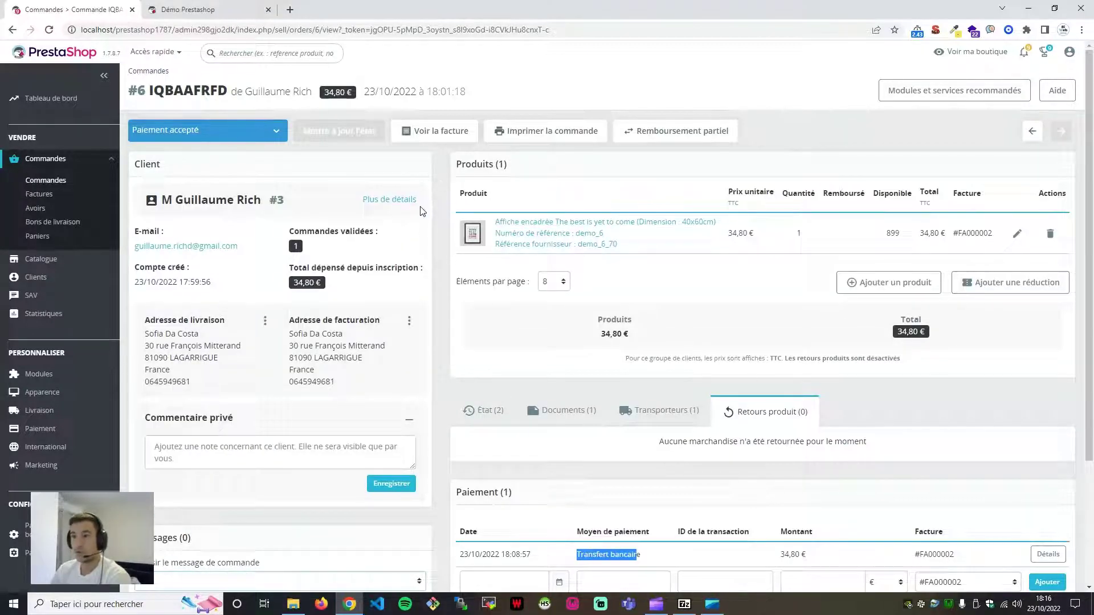
scroll(443, 214, "down", 3)
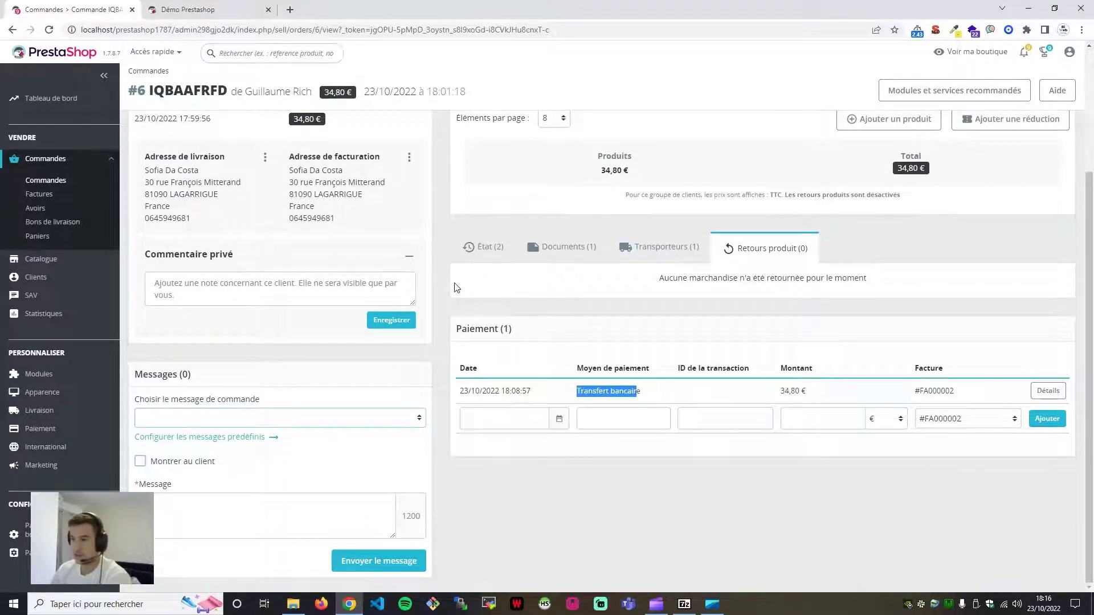
scroll(450, 285, "up", 2)
scroll(439, 296, "up", 1)
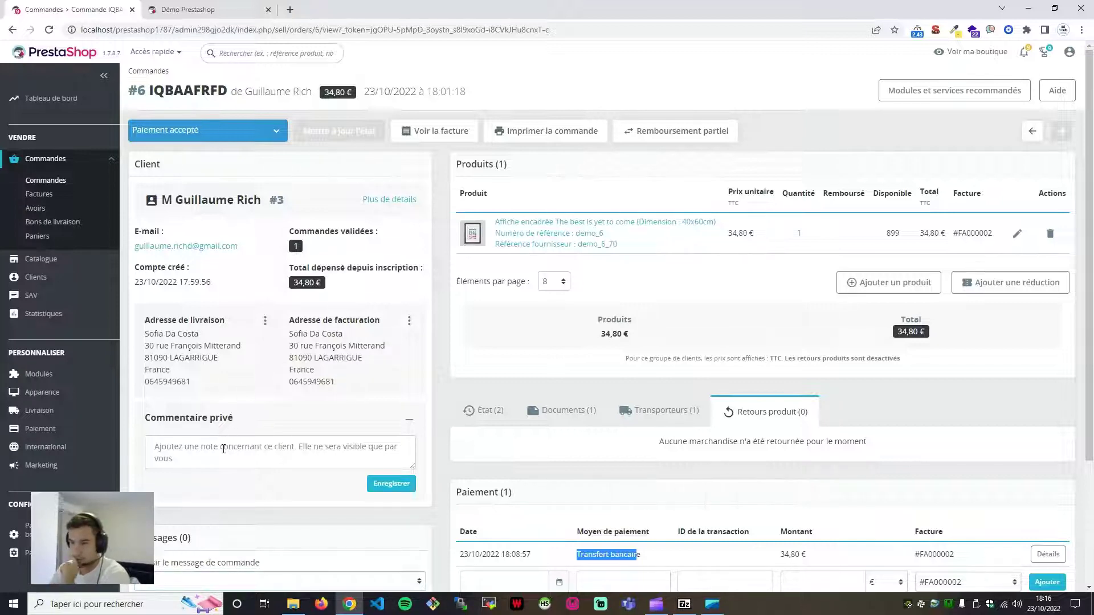
Open the order settings page in the shop parameters.
left_click(53, 530)
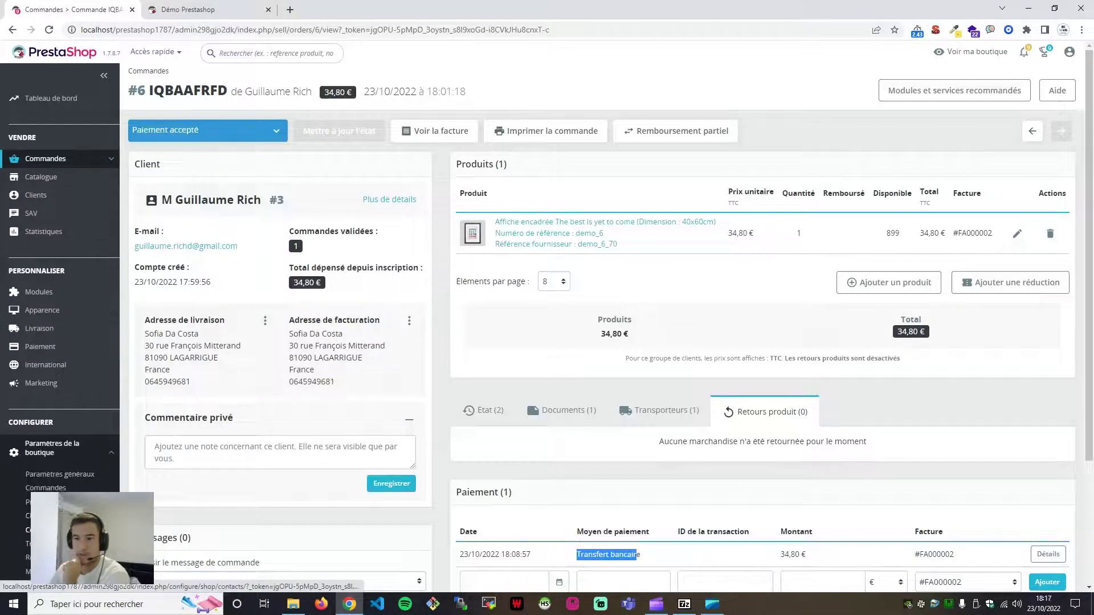
left_click(45, 490)
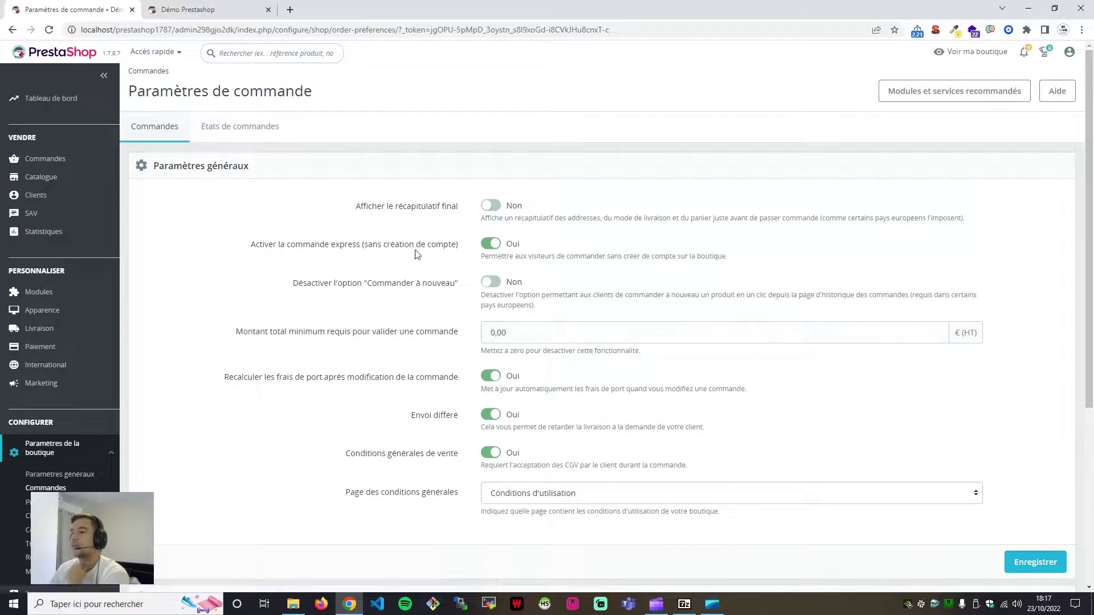
left_click(379, 439)
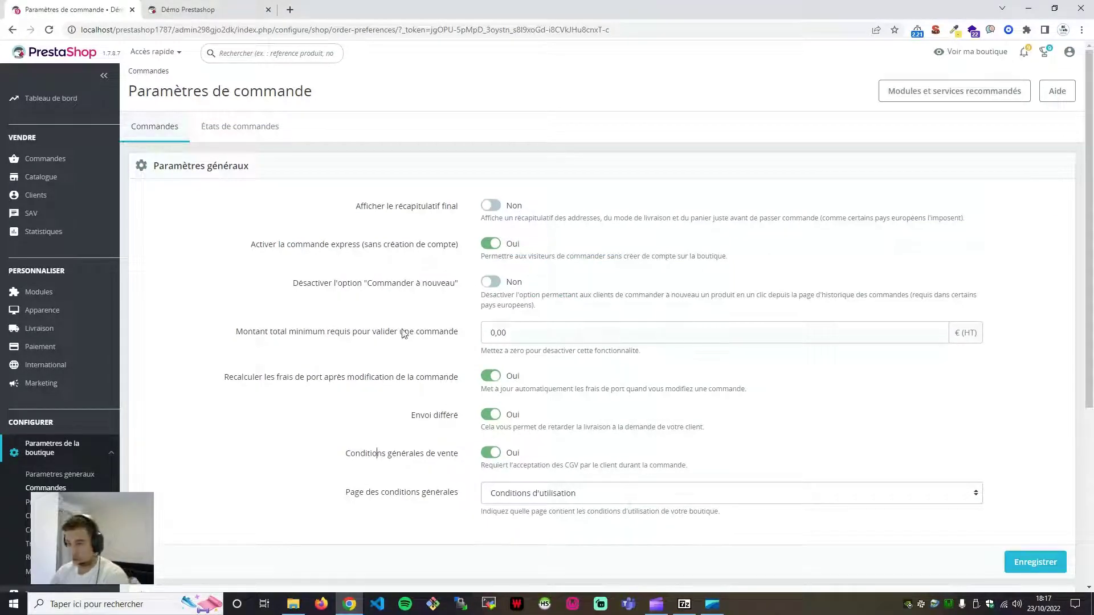
Read the "Afficher le récapitulatif final" option and its description in the general order settings.
left_click_drag(345, 208, 447, 210)
left_click(453, 209)
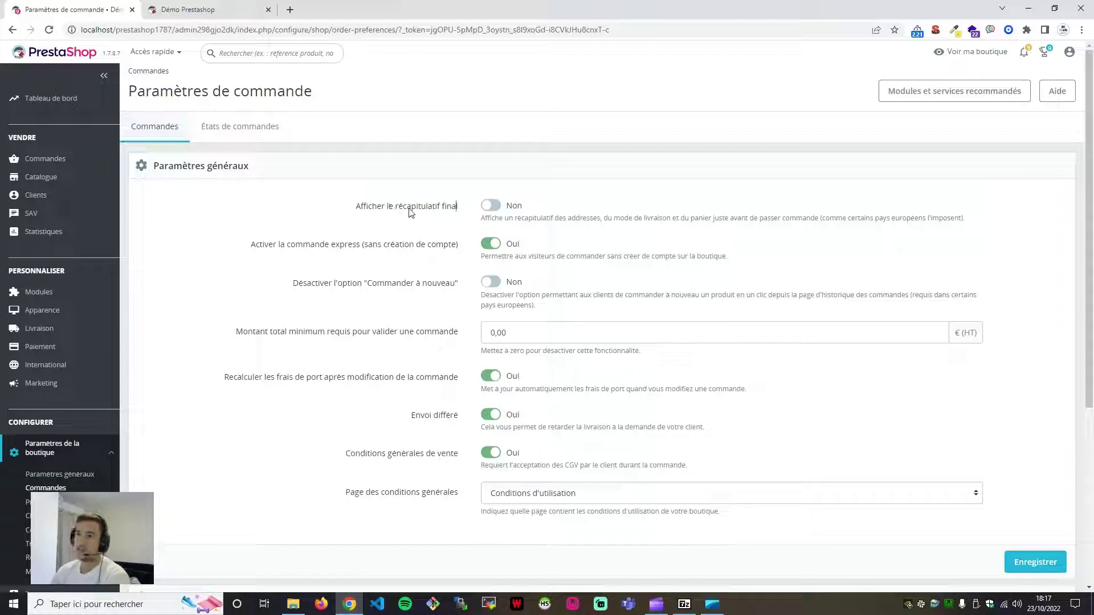
left_click_drag(470, 215, 924, 233)
left_click(869, 259)
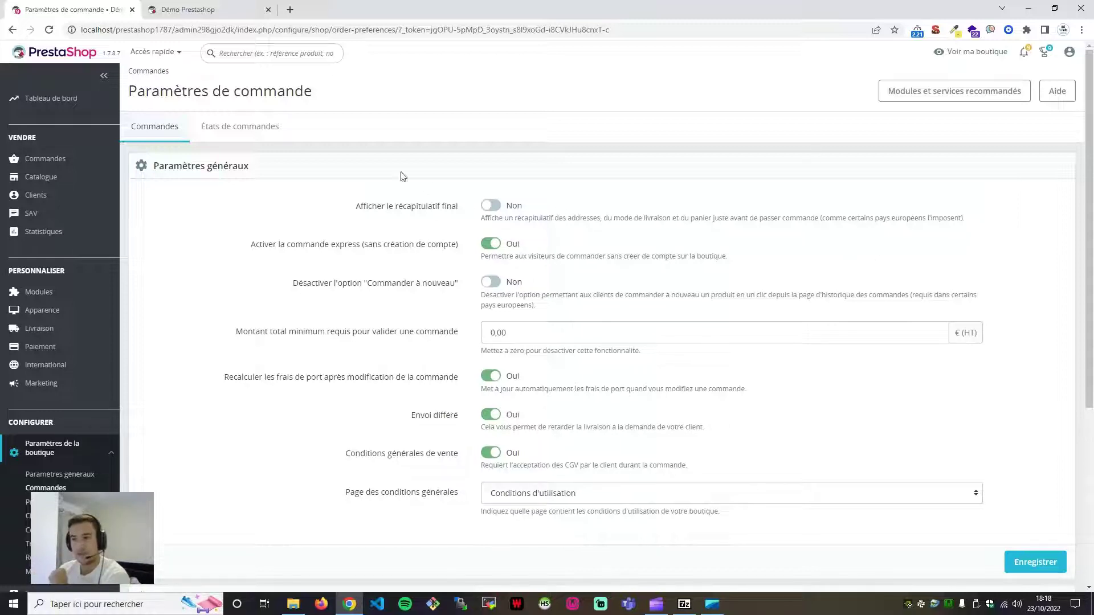
Set "Activer la commande express (sans création de compte)" to Non so visitors cannot order without an account.
left_click_drag(255, 246, 379, 259)
left_click(379, 262)
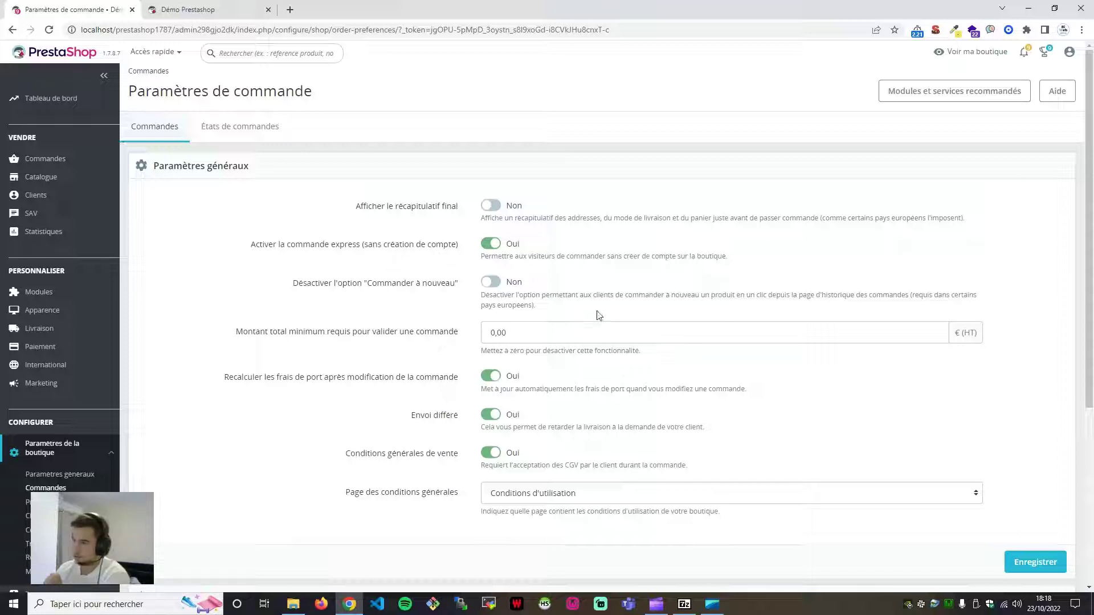
left_click_drag(482, 256, 618, 256)
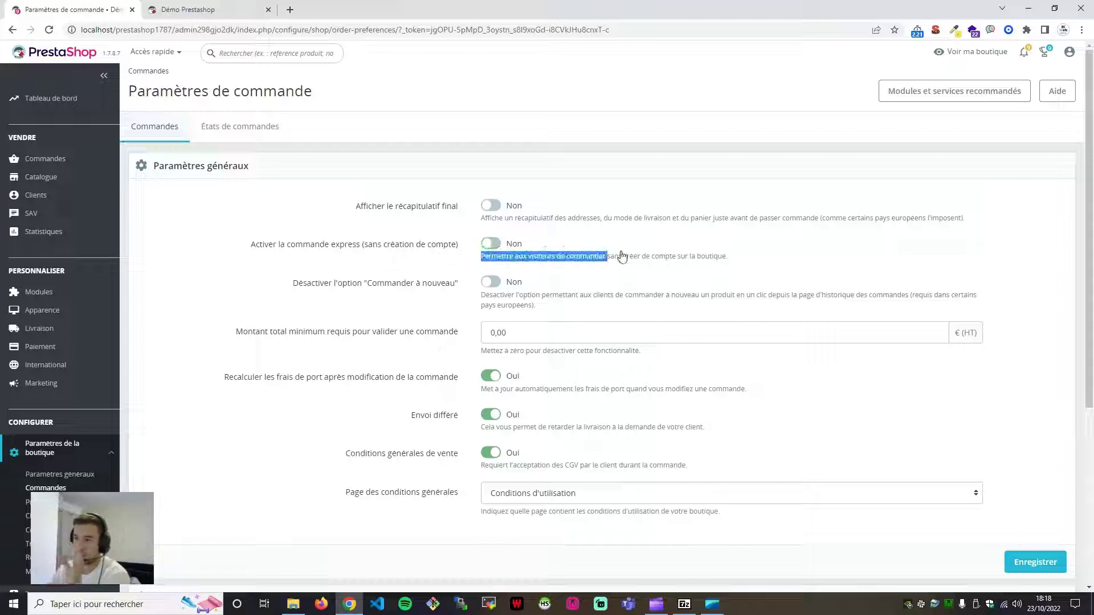
left_click(558, 241)
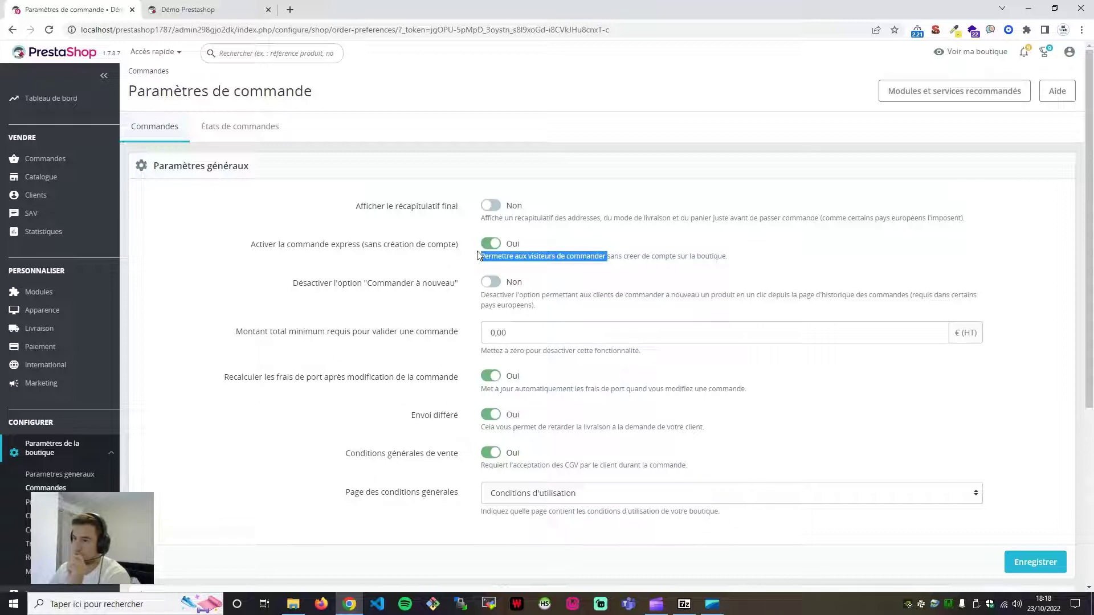
left_click(495, 244)
left_click(404, 245)
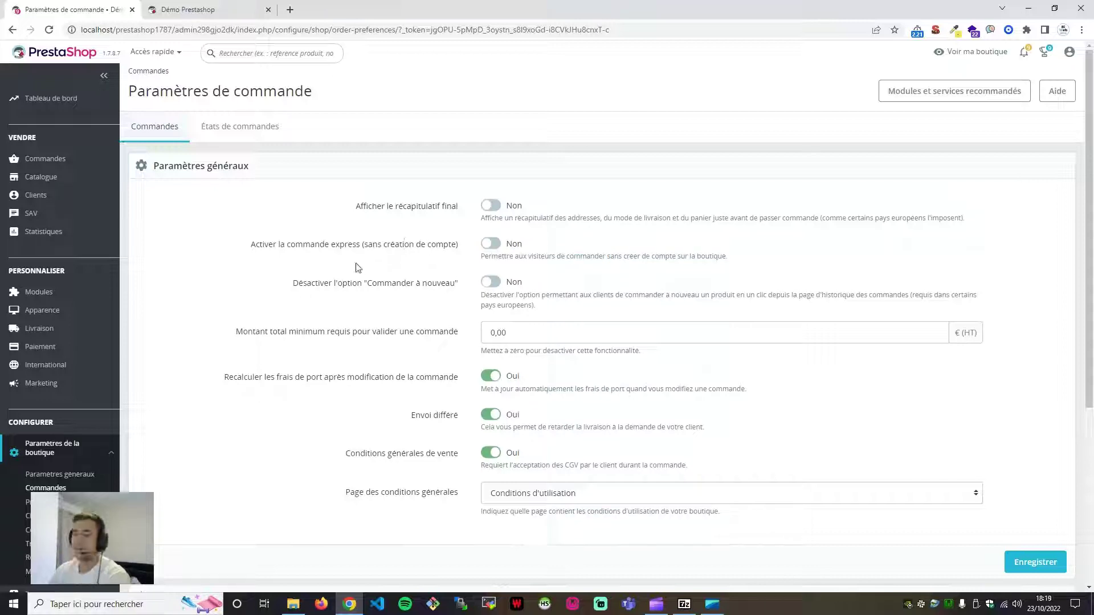
Set the option "Désactiver l'option Commander à nouveau" to Oui in the general order settings.
left_click_drag(273, 284, 459, 277)
left_click_drag(365, 285, 454, 290)
left_click(415, 308)
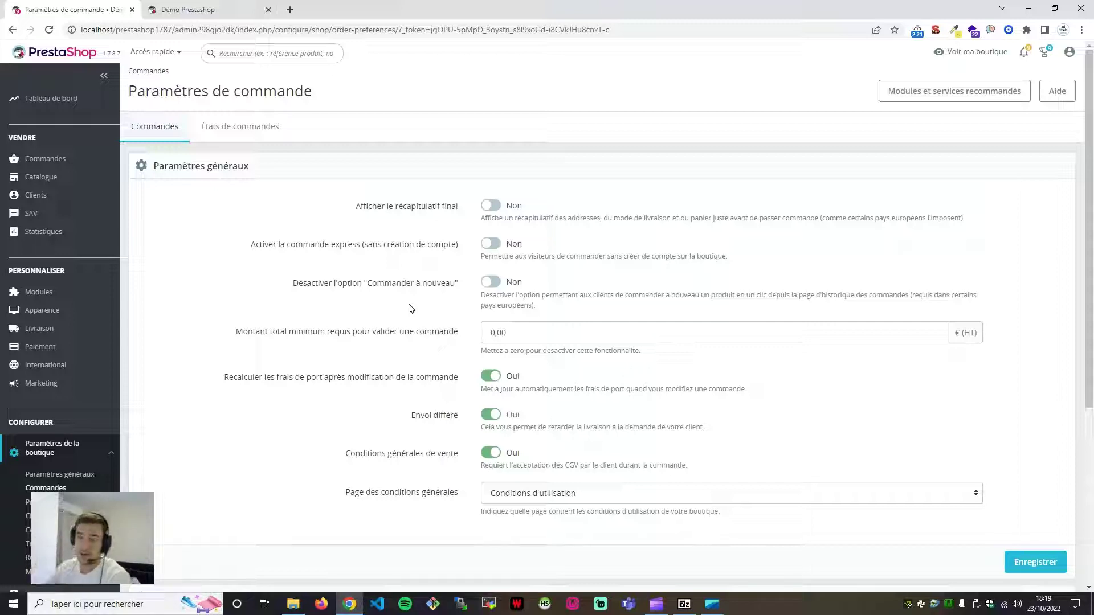
double_click(393, 283)
left_click(491, 282)
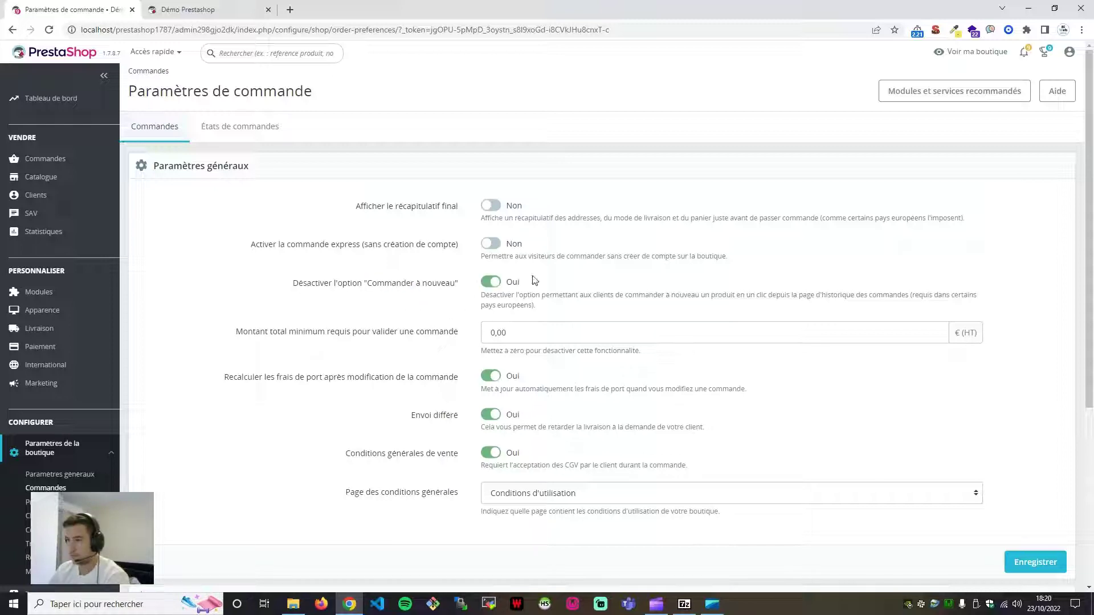
Set the minimum total required to validate an order ("Montant total minimum requis pour valider une commande") to 50,00 € (HT).
left_click_drag(236, 333, 429, 344)
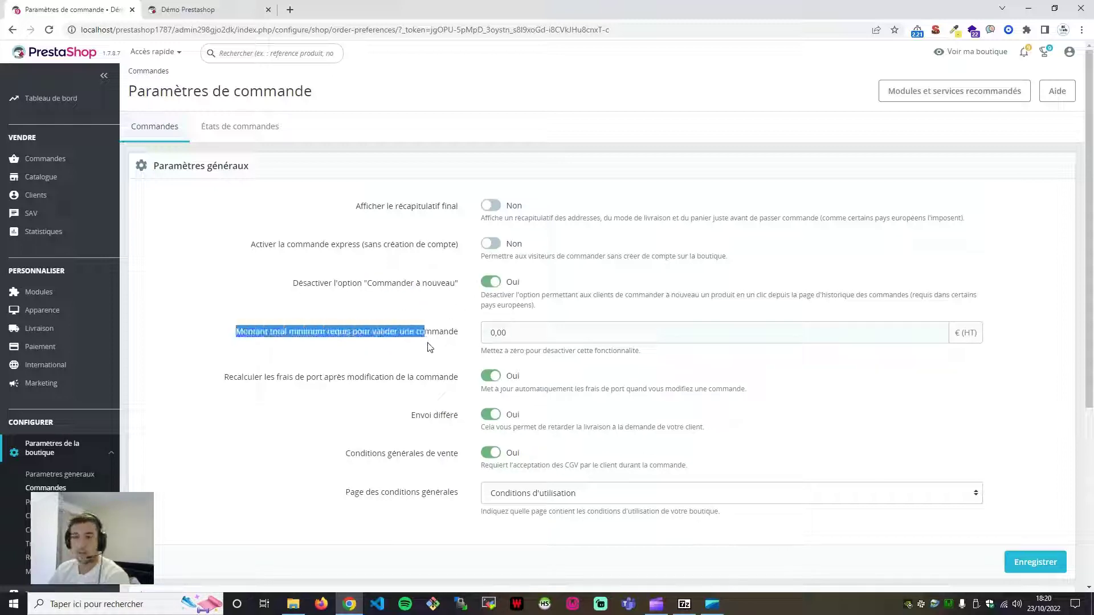
left_click(428, 344)
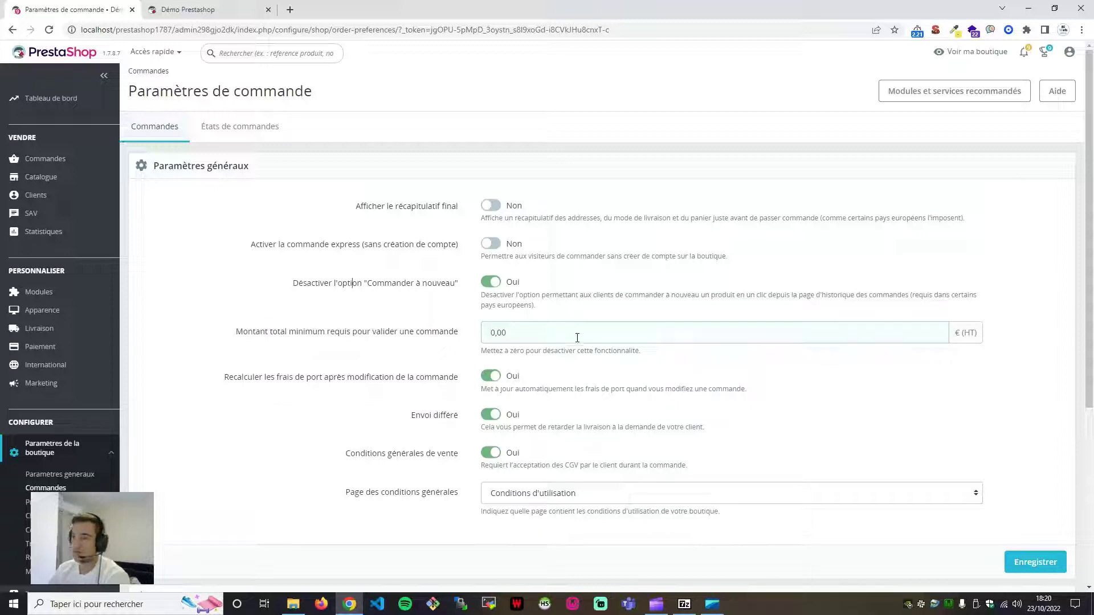
left_click_drag(559, 339, 387, 334)
left_click(336, 334)
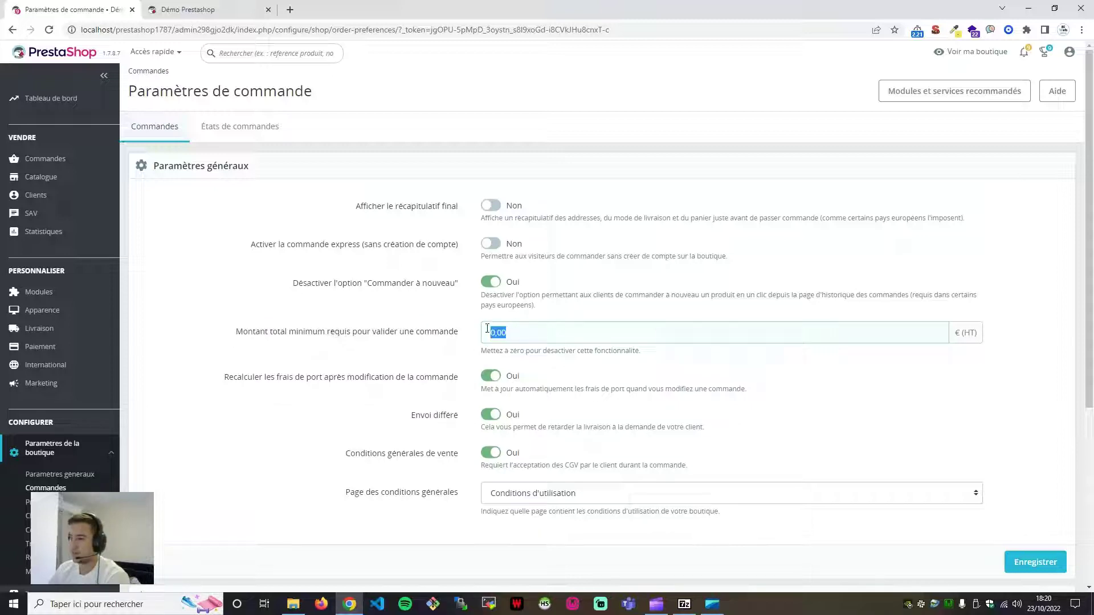
left_click(488, 332)
type("1")
key("BackSpace")
type("5")
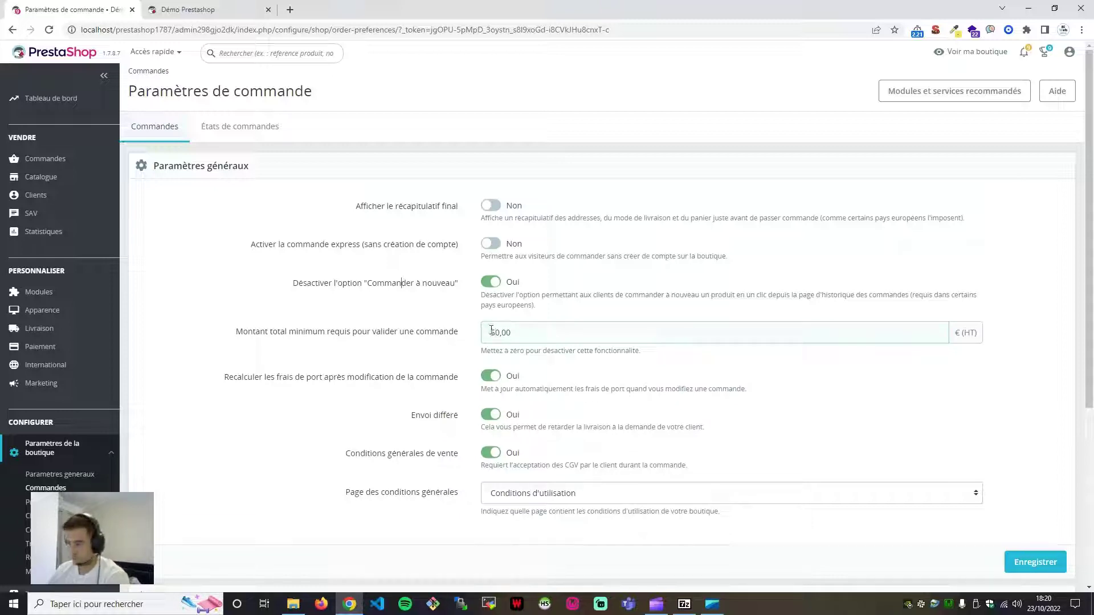
Set "Recalculer les frais de port après modification de la commande" to Non in the general order settings.
left_click_drag(224, 378, 379, 378)
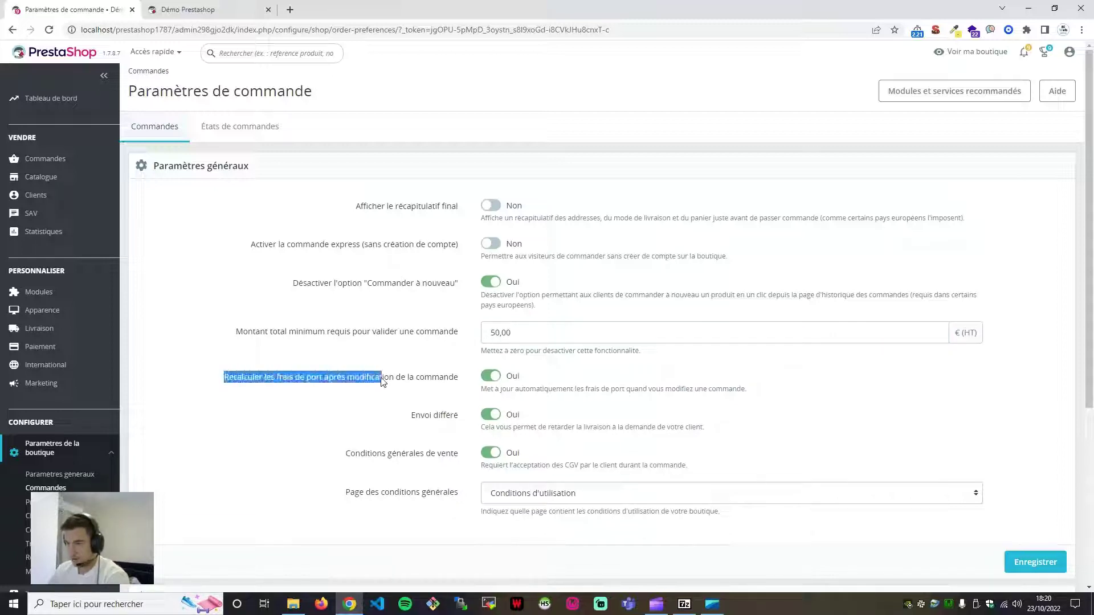
left_click(412, 350)
left_click(453, 379)
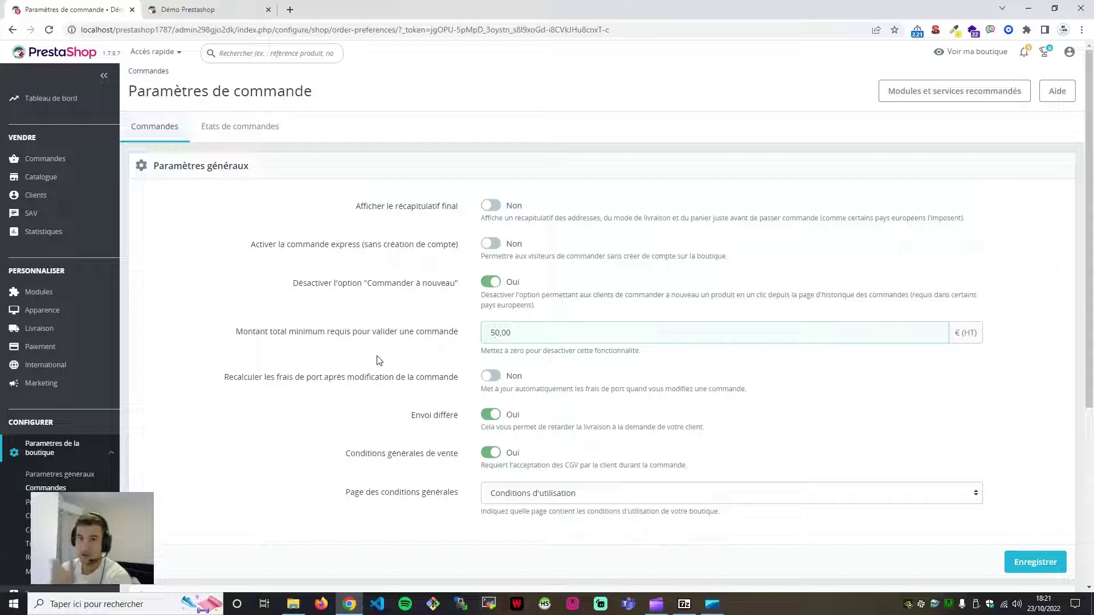
left_click(411, 376)
left_click(488, 379)
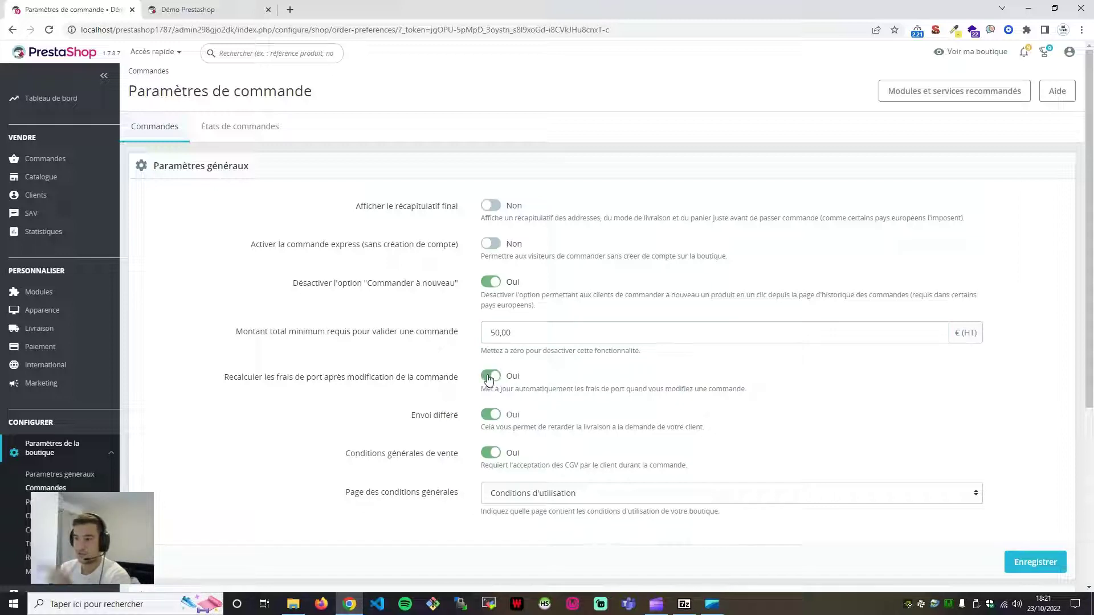
left_click(491, 379)
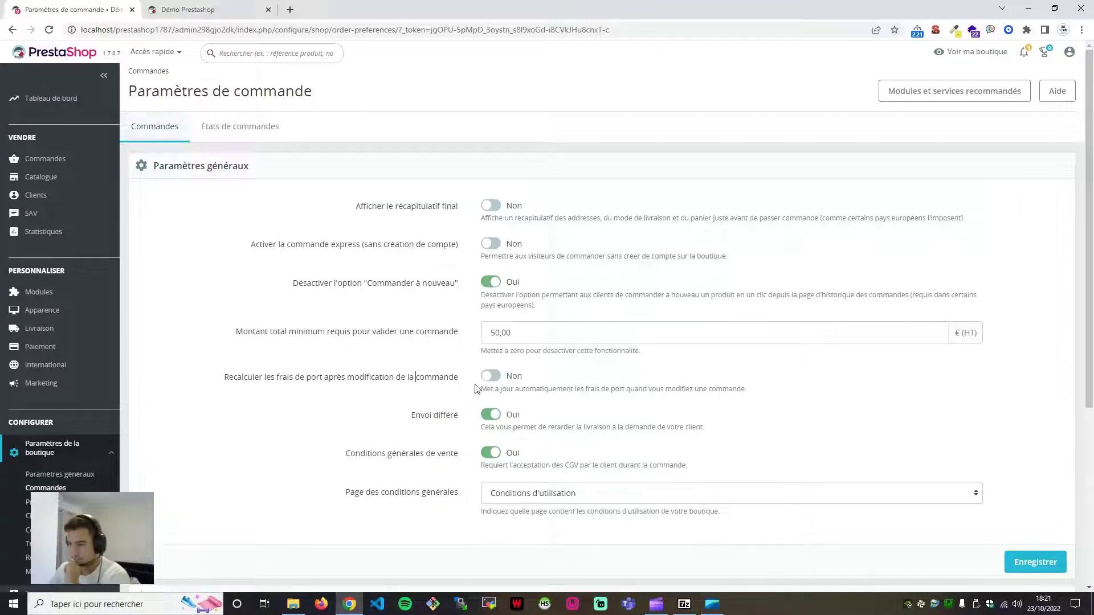
Read the "Envoi différé" and "Conditions générales de vente" options and their descriptions.
left_click_drag(396, 423, 483, 415)
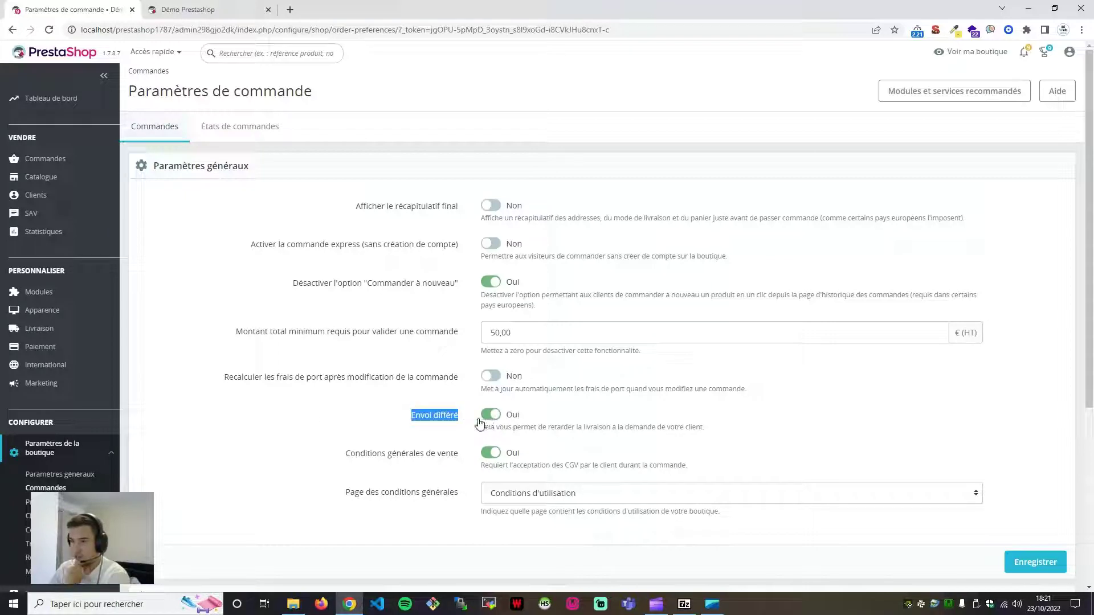
left_click(413, 401)
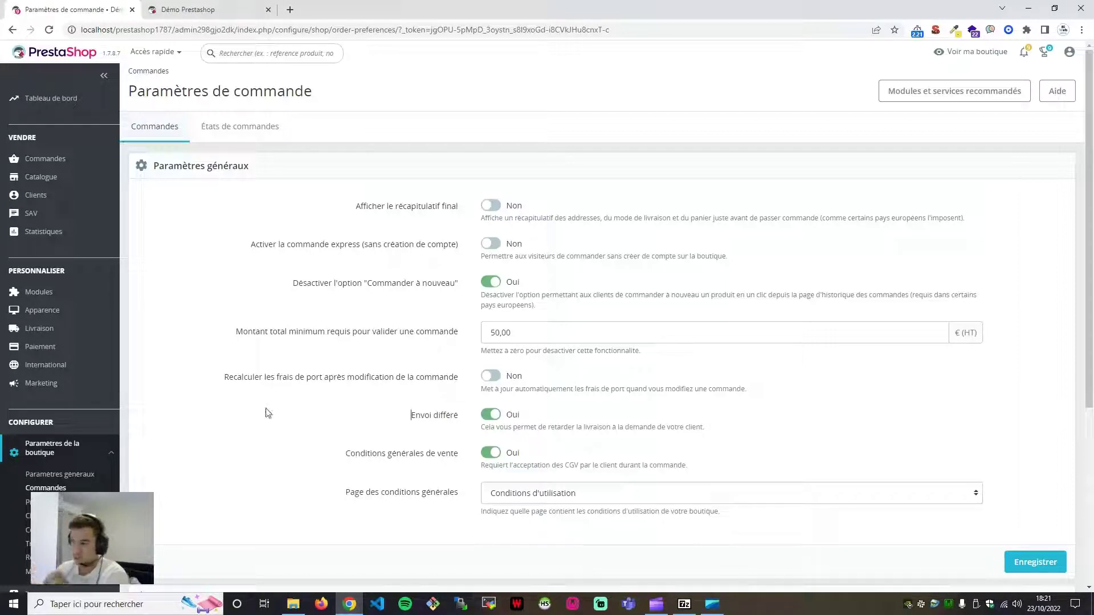
left_click_drag(346, 455, 447, 454)
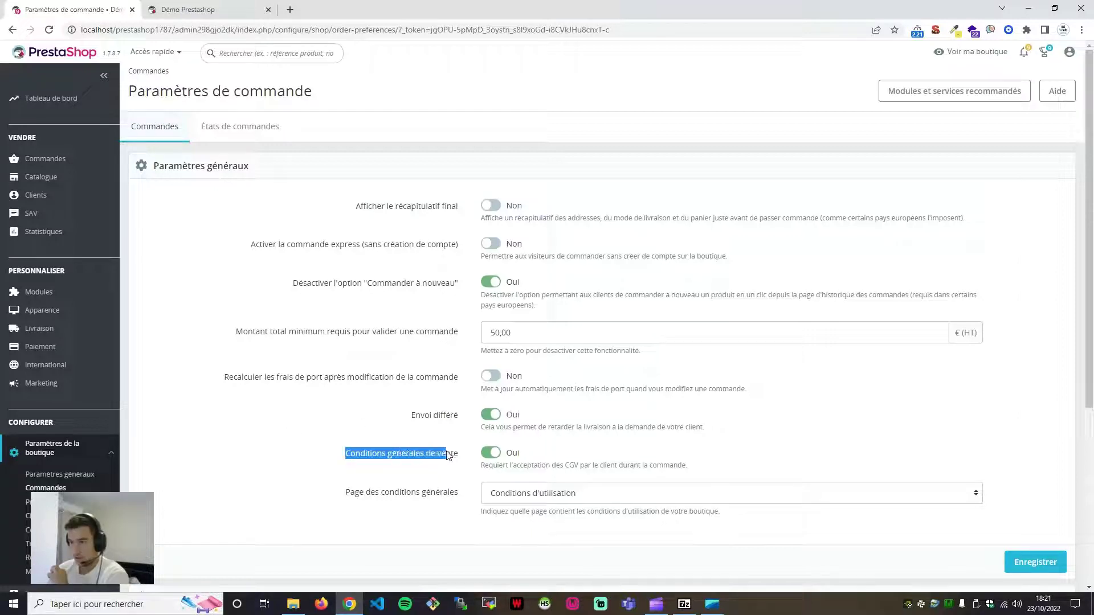
left_click(362, 434)
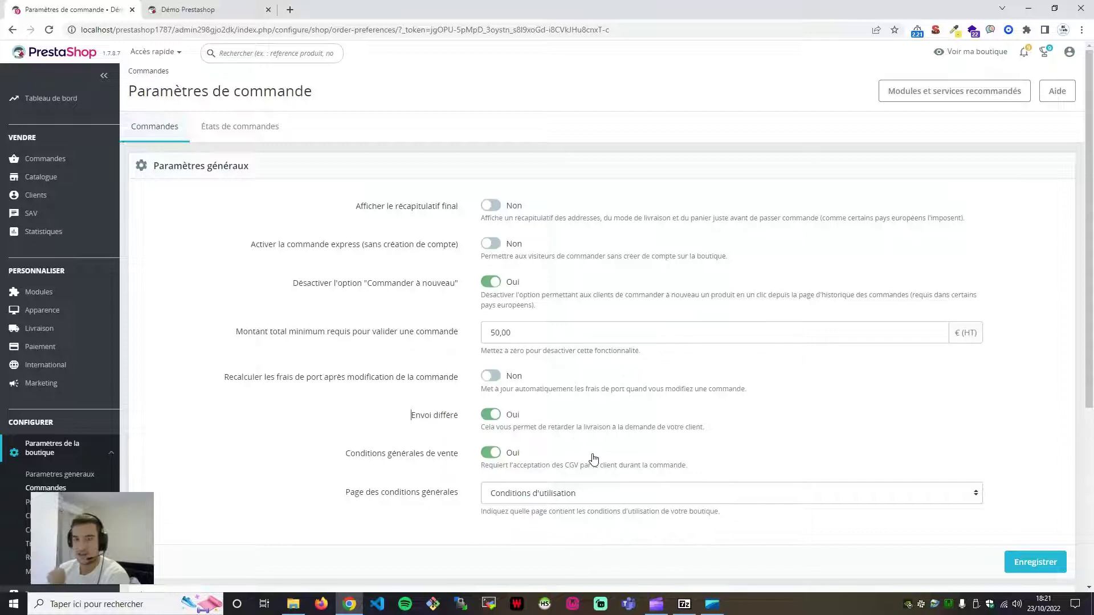
Examine the pages available for "Page des conditions générales" and read the option's description, keeping "Conditions d'utilisation" selected.
scroll(567, 439, "down", 2)
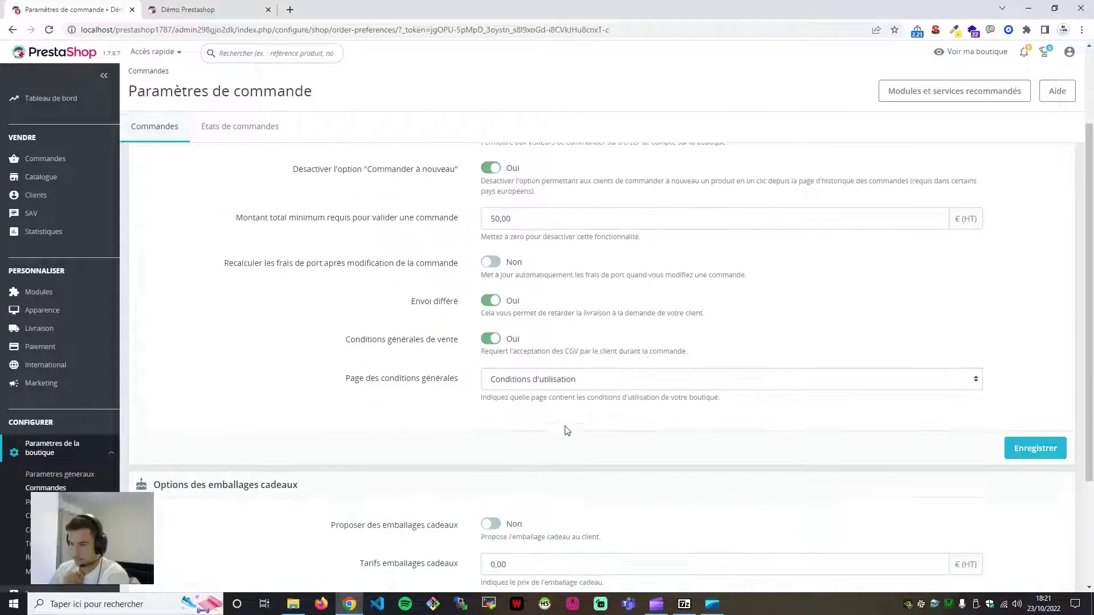
left_click(533, 379)
left_click(535, 379)
left_click_drag(343, 388, 439, 383)
left_click(536, 382)
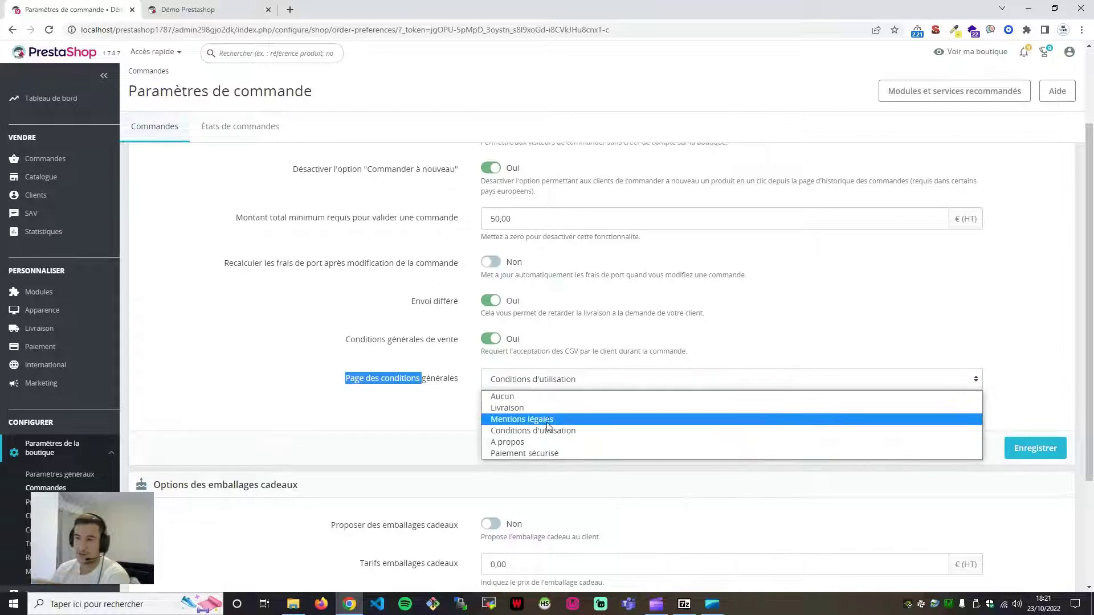
left_click(444, 422)
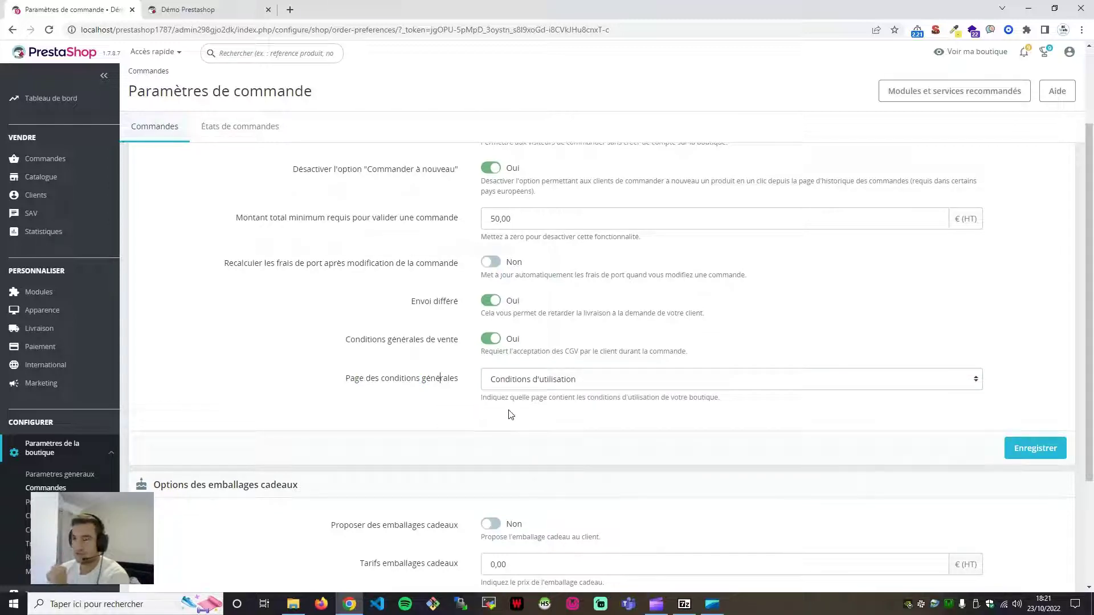
left_click_drag(481, 399, 576, 399)
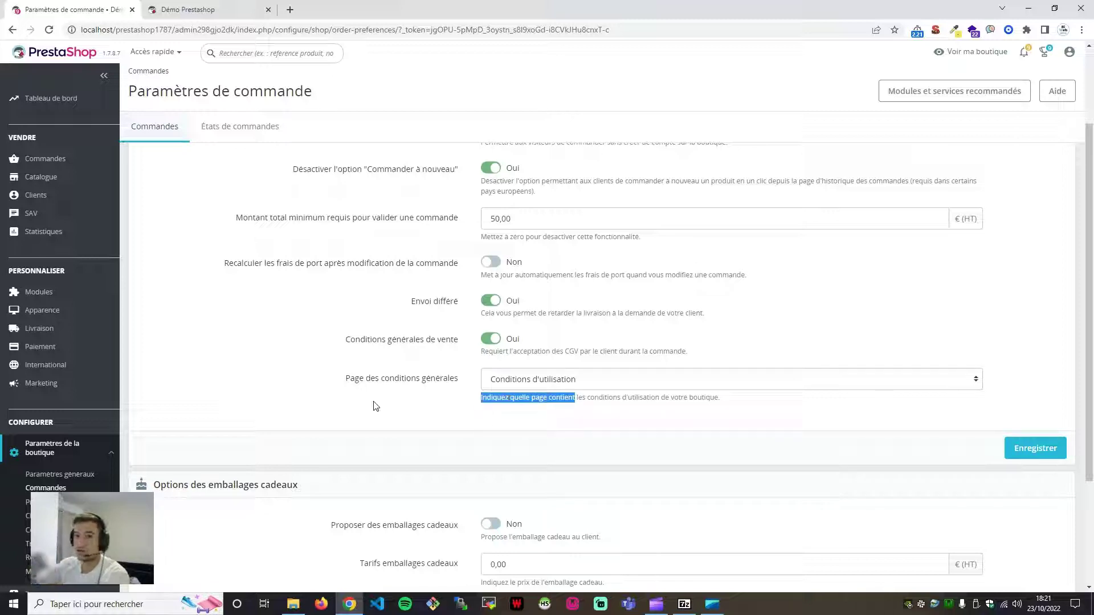
Try switching on the gift wrapping and recycled packaging options under "Options des emballages cadeaux", and set both back to Non.
scroll(435, 370, "down", 3)
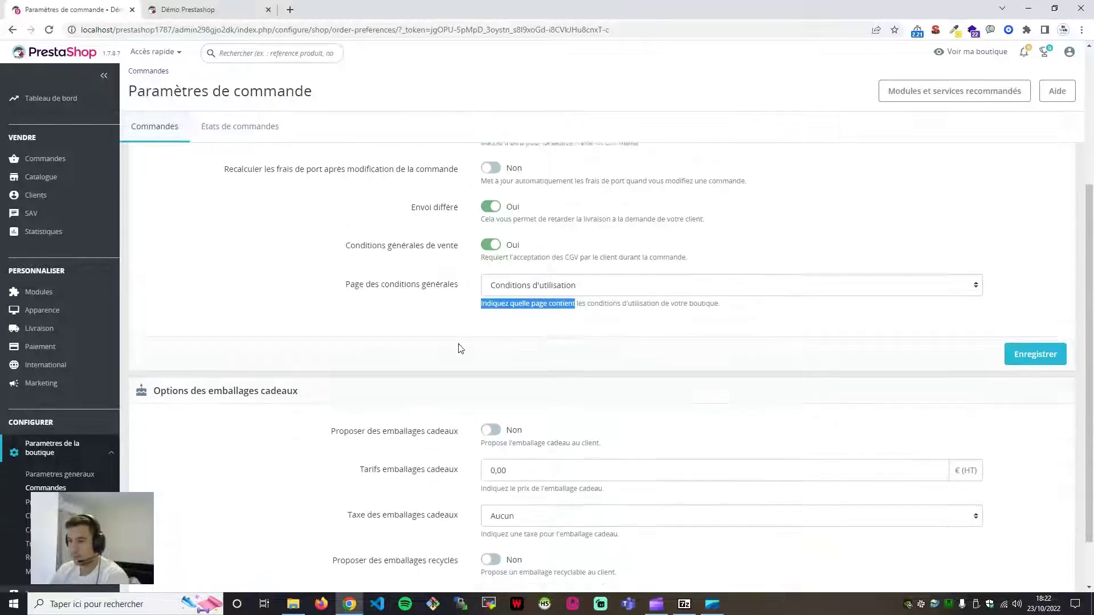
left_click_drag(150, 329, 758, 452)
left_click(239, 386)
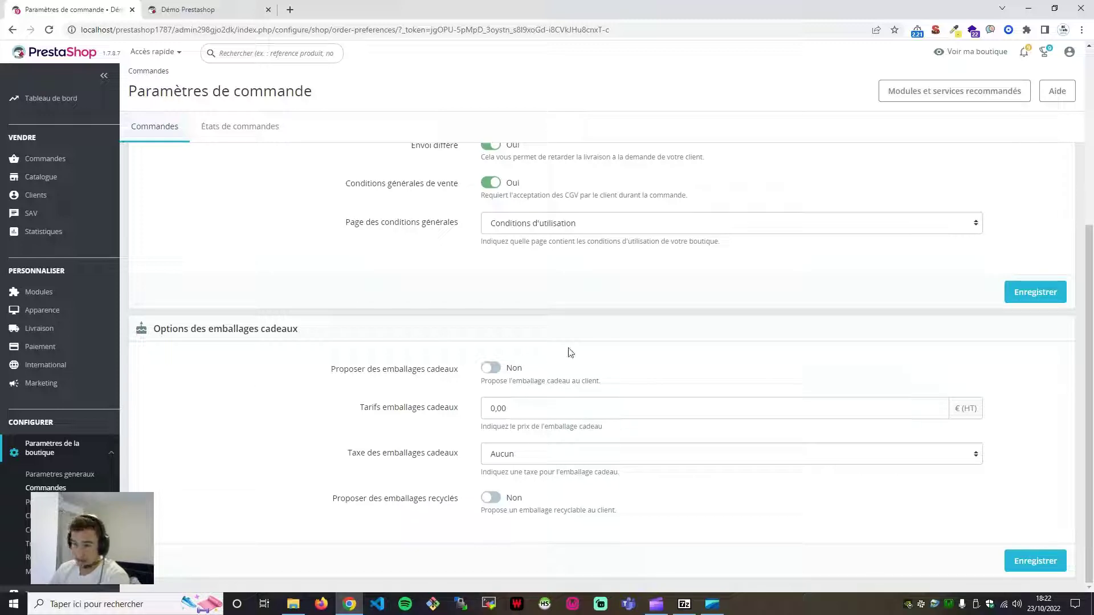
left_click(491, 368)
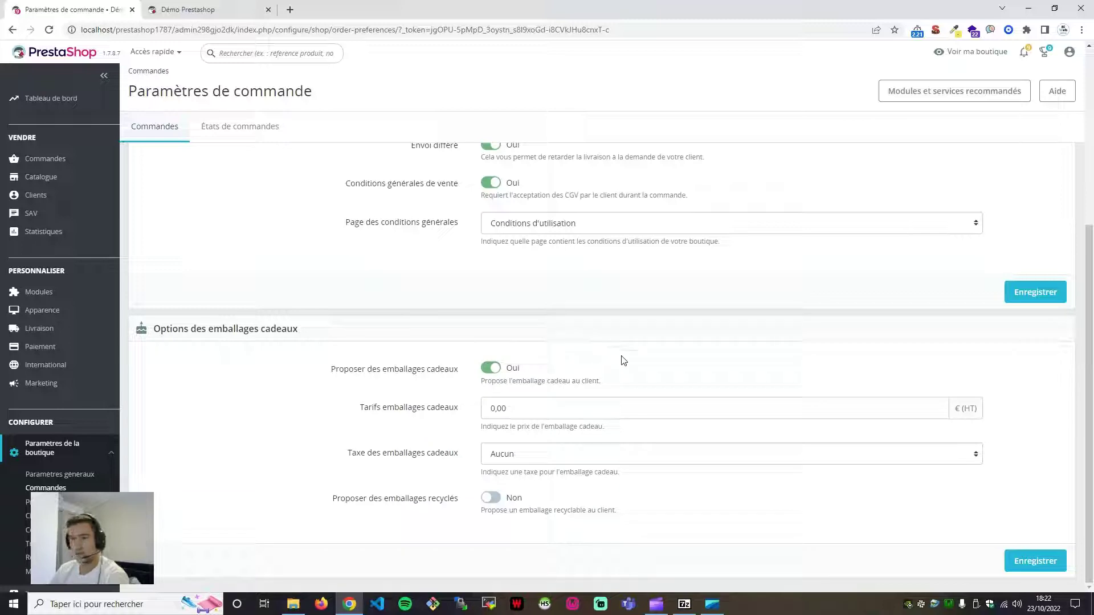
left_click_drag(522, 409, 476, 409)
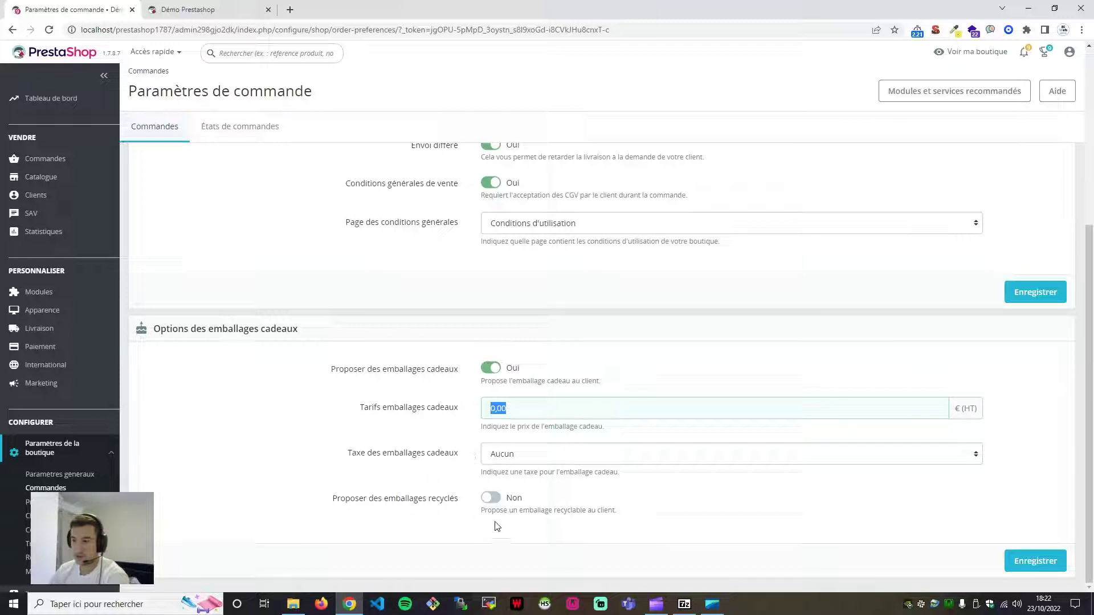
left_click(489, 499)
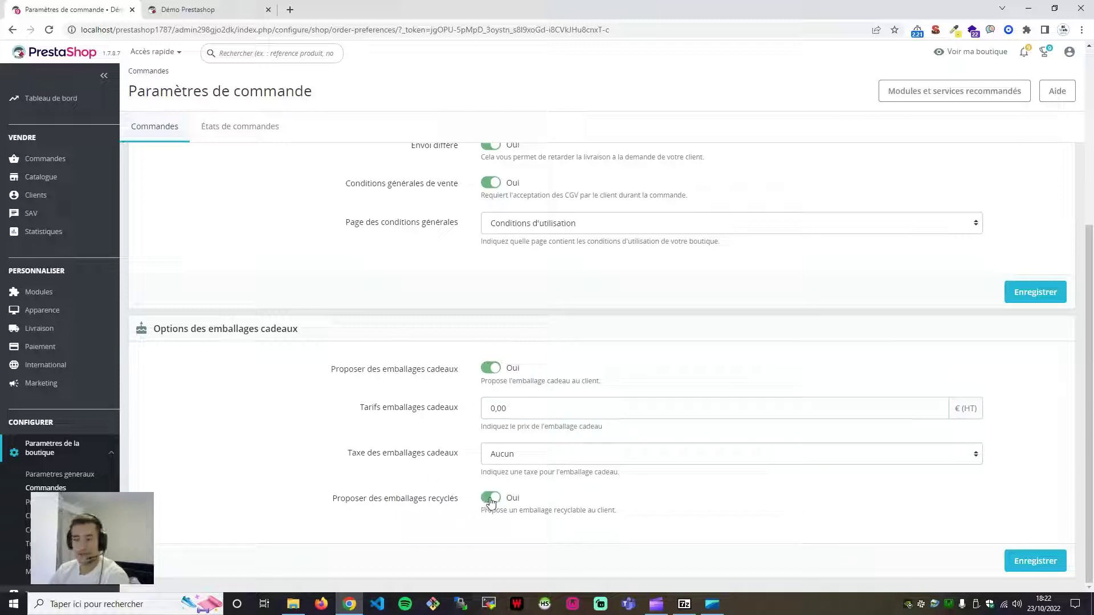
left_click(489, 499)
left_click(493, 370)
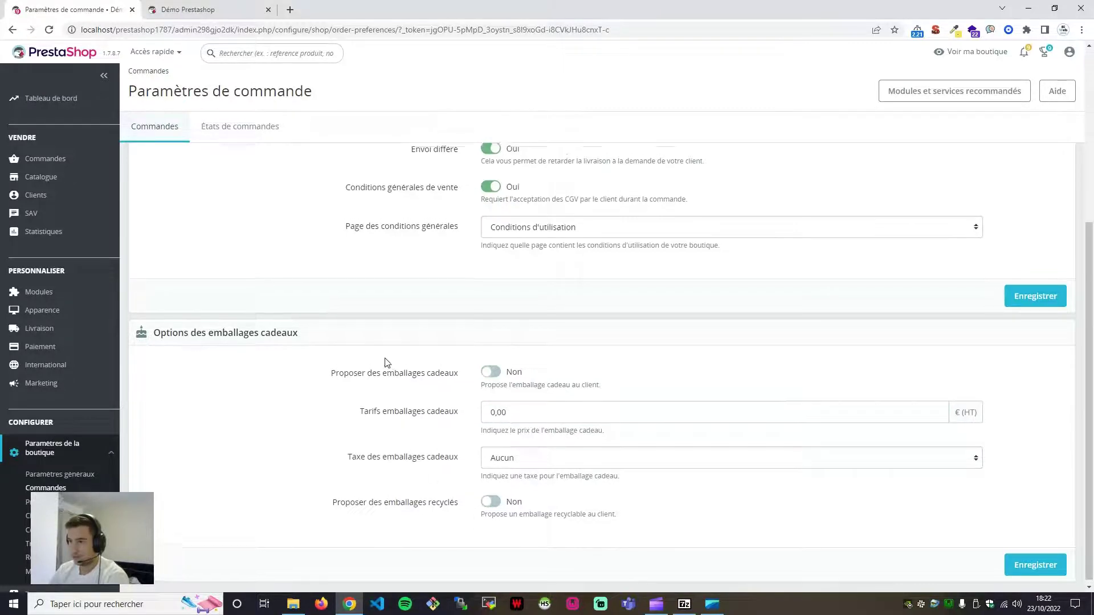
Open the order statuses page ("États de commandes") from the order settings.
scroll(384, 359, "up", 5)
scroll(472, 408, "down", 2)
scroll(440, 394, "up", 2)
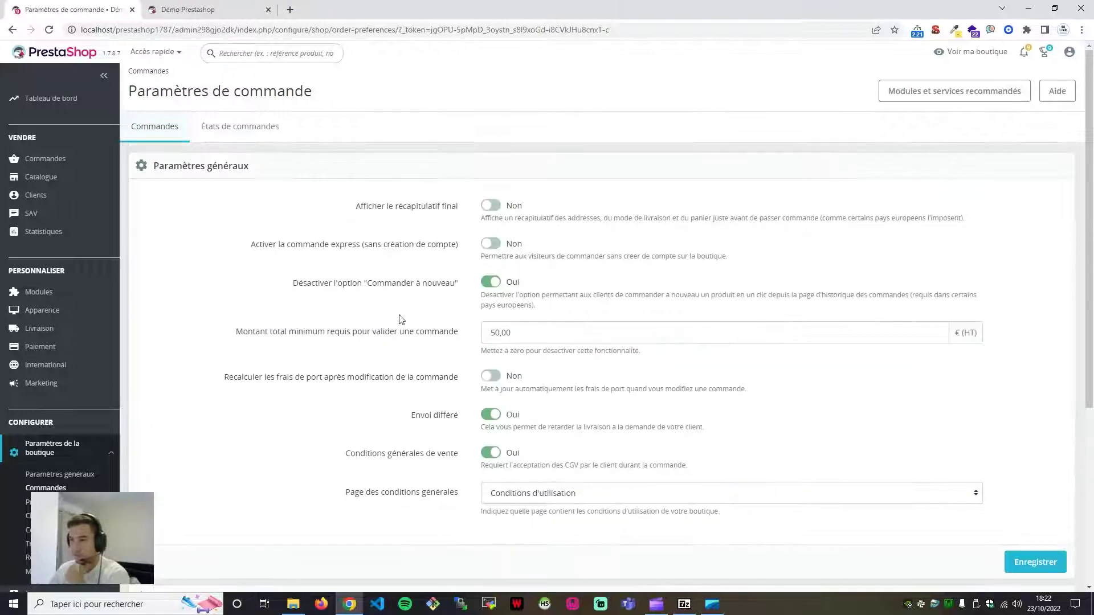
left_click(231, 127)
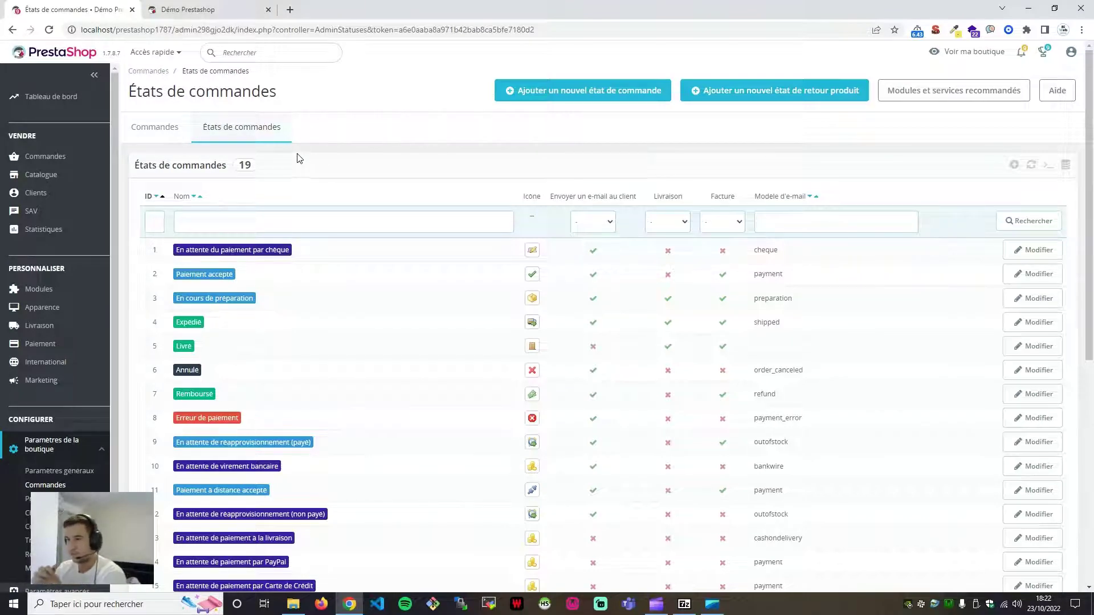
Examine the lists of order statuses and return statuses, including their e-mail, delivery and invoice settings and e-mail templates.
right_click(299, 158)
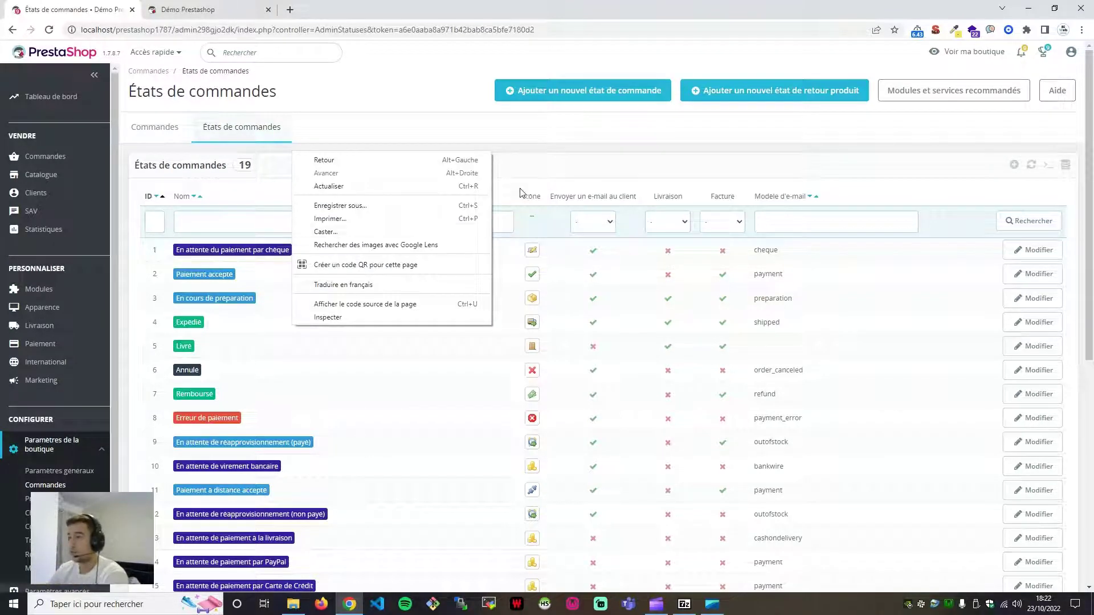
key("Escape")
scroll(744, 257, "down", 3)
scroll(588, 237, "up", 3)
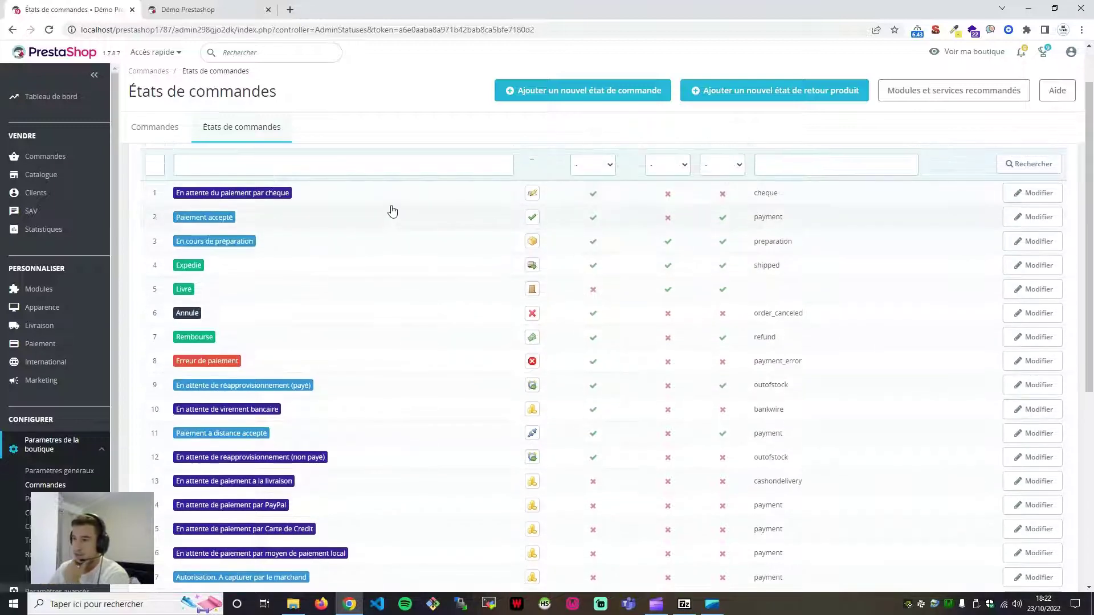
scroll(393, 209, "down", 3)
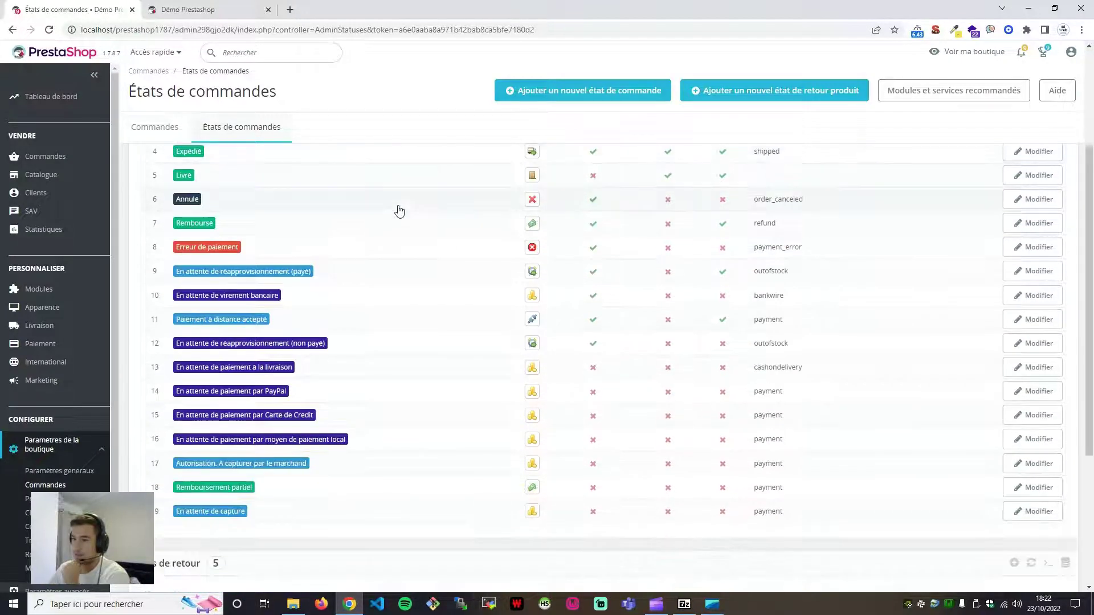
scroll(408, 211, "up", 3)
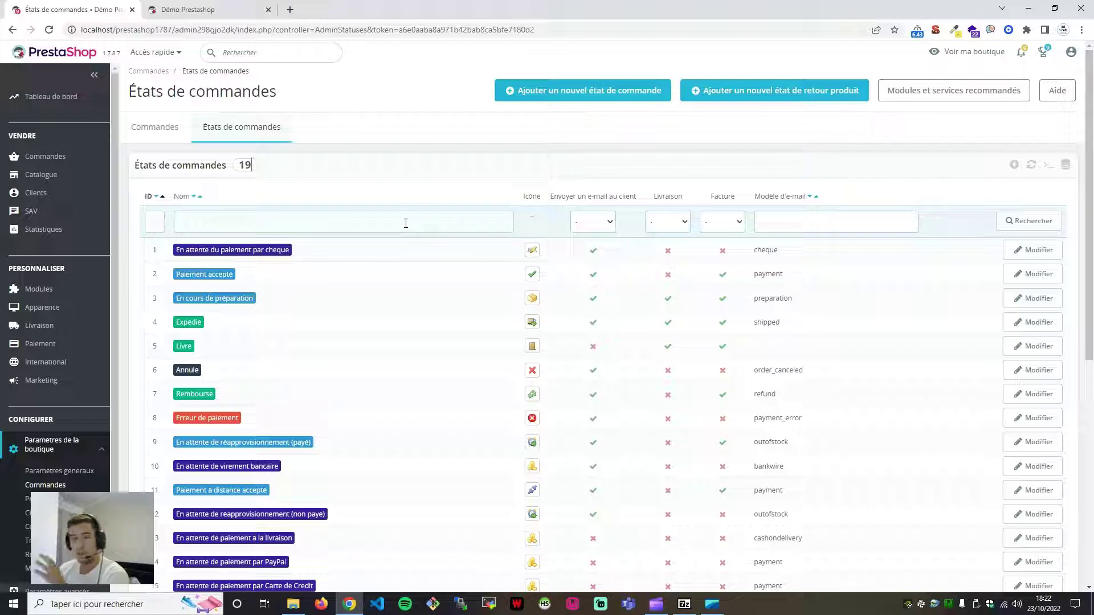
scroll(433, 219, "down", 5)
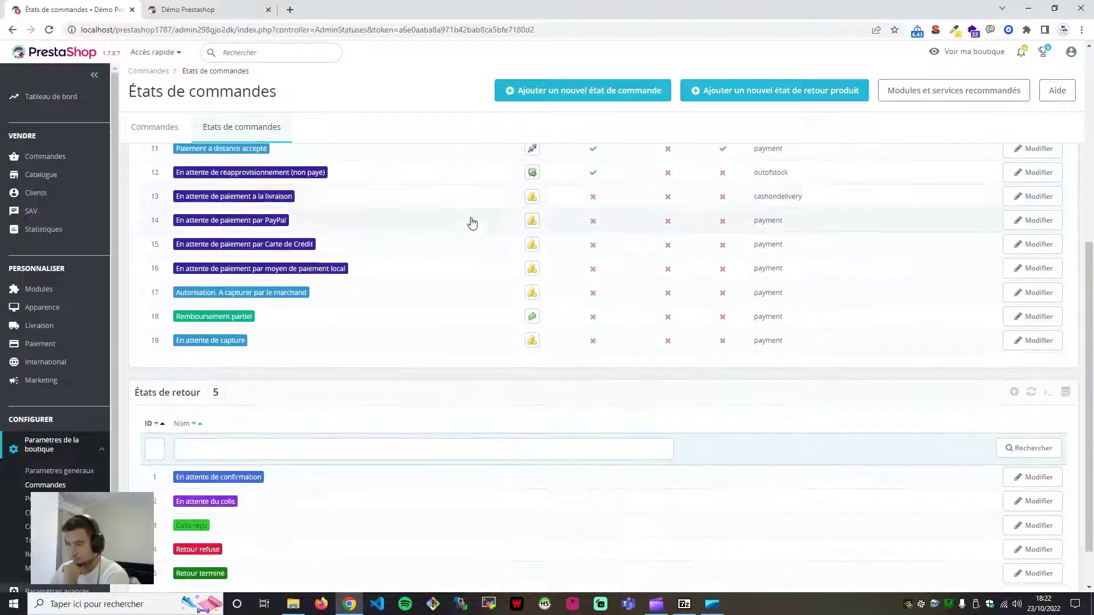
scroll(471, 222, "up", 5)
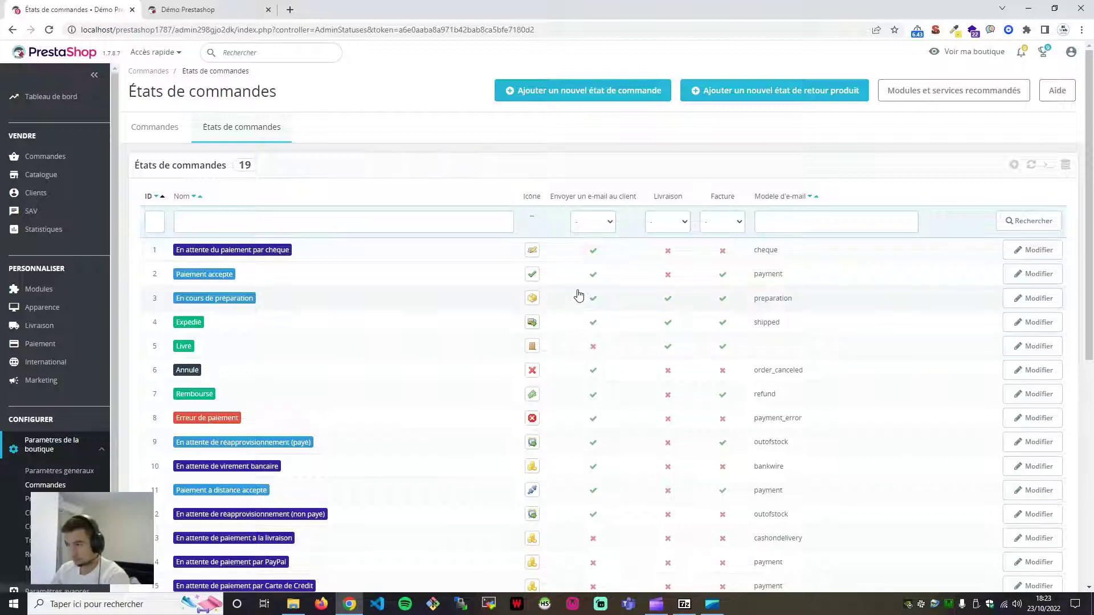
scroll(450, 268, "down", 6)
scroll(484, 253, "up", 4)
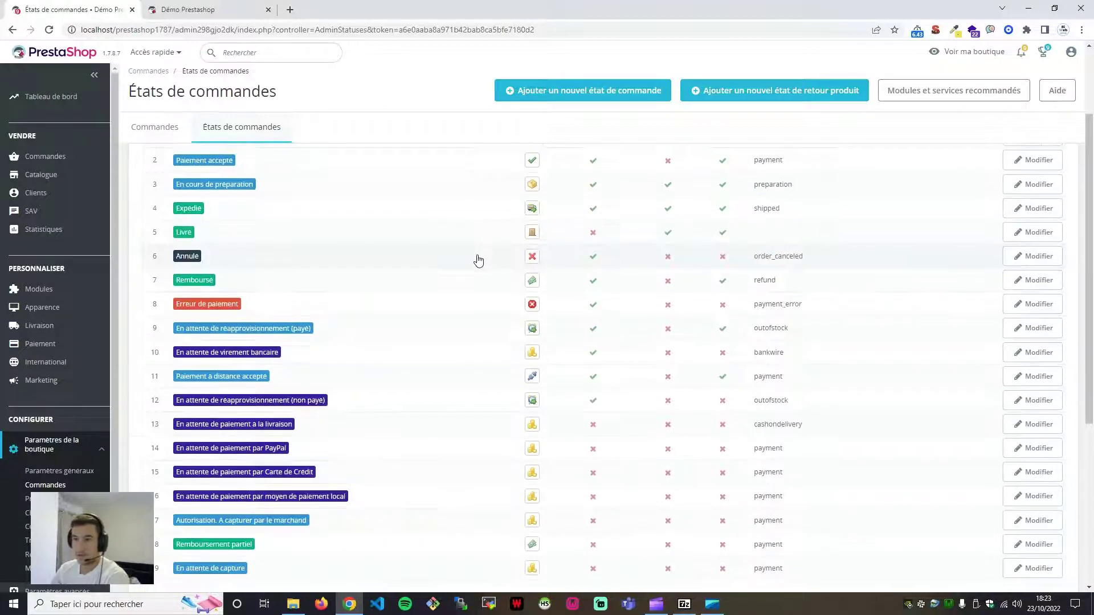
scroll(478, 257, "down", 1)
scroll(477, 252, "up", 2)
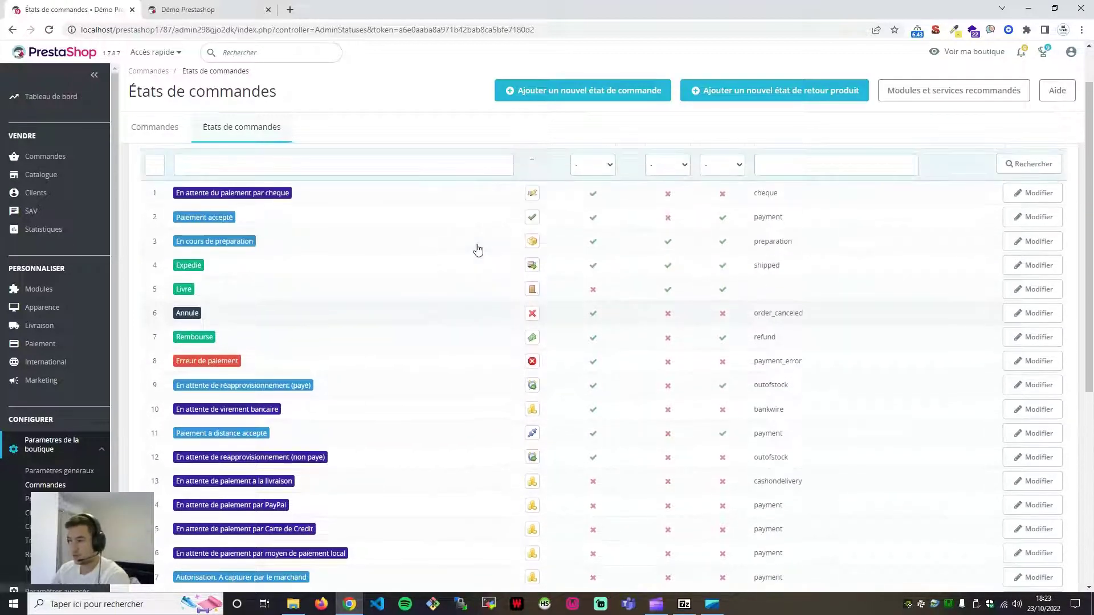
scroll(481, 250, "down", 3)
scroll(483, 248, "up", 2)
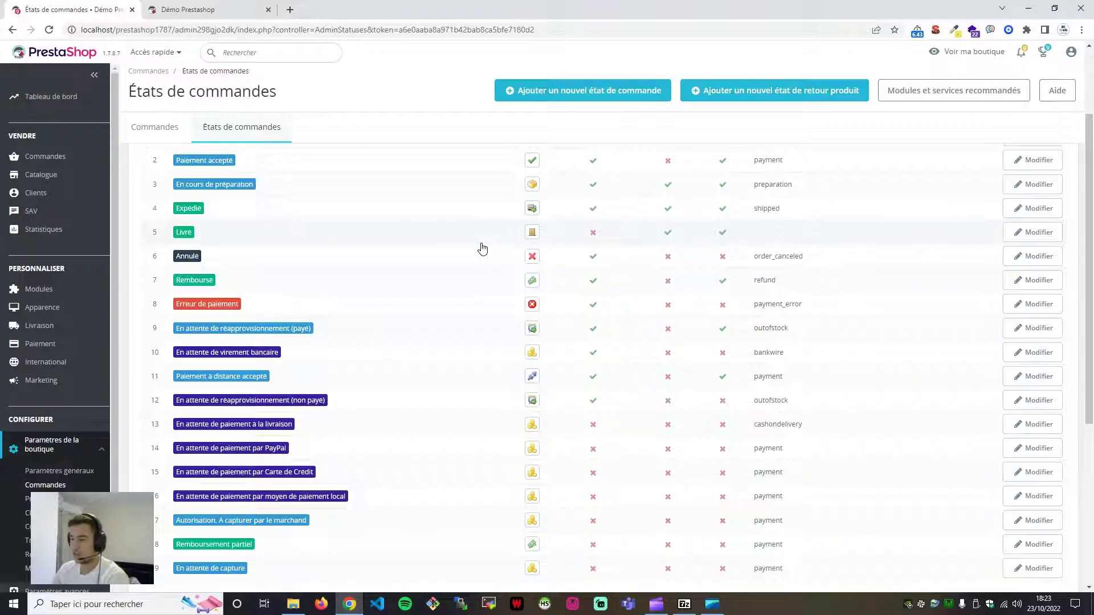
scroll(482, 248, "down", 2)
scroll(484, 247, "up", 4)
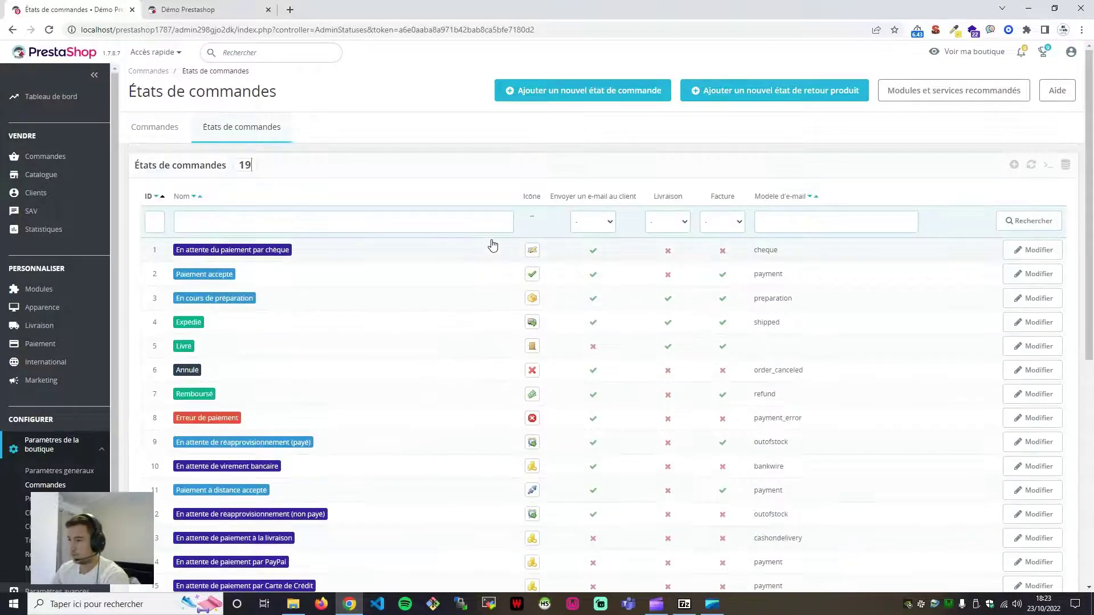